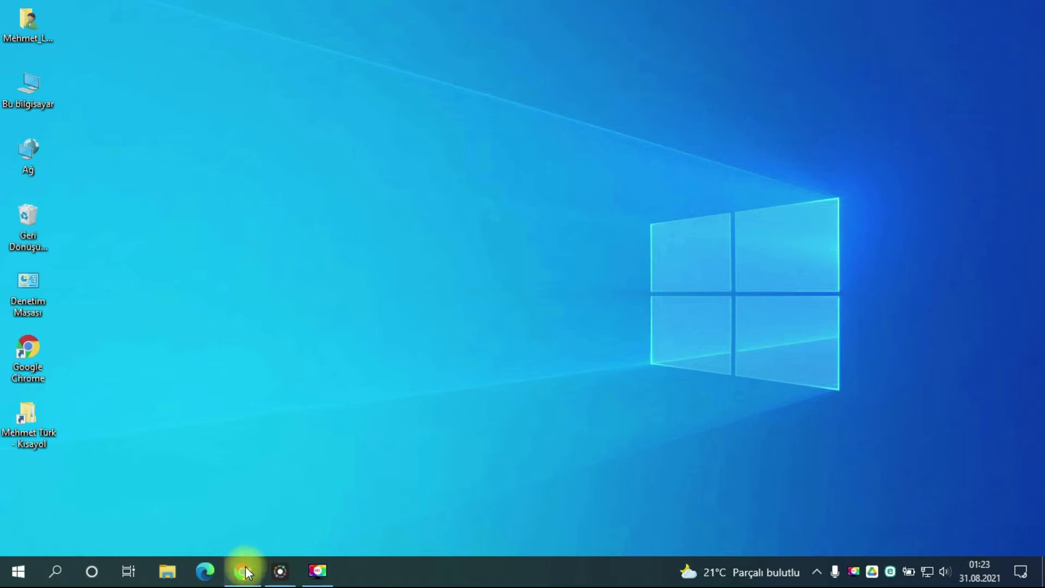
Switch to Chrome, open Google Drive from Gmail, and go to the Backup and Sync for Windows download page.
mouse_move(245, 568)
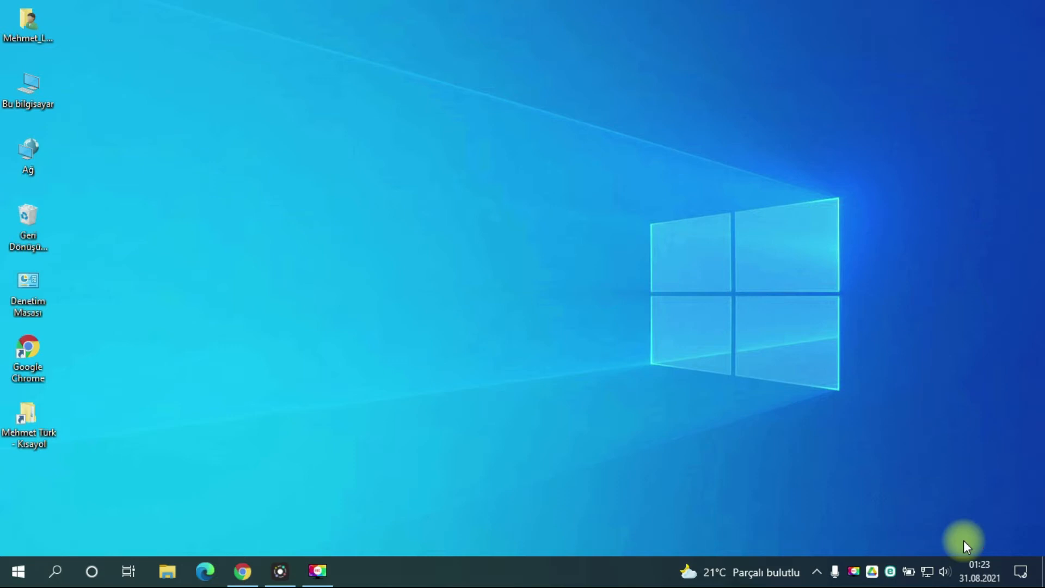
left_click(239, 572)
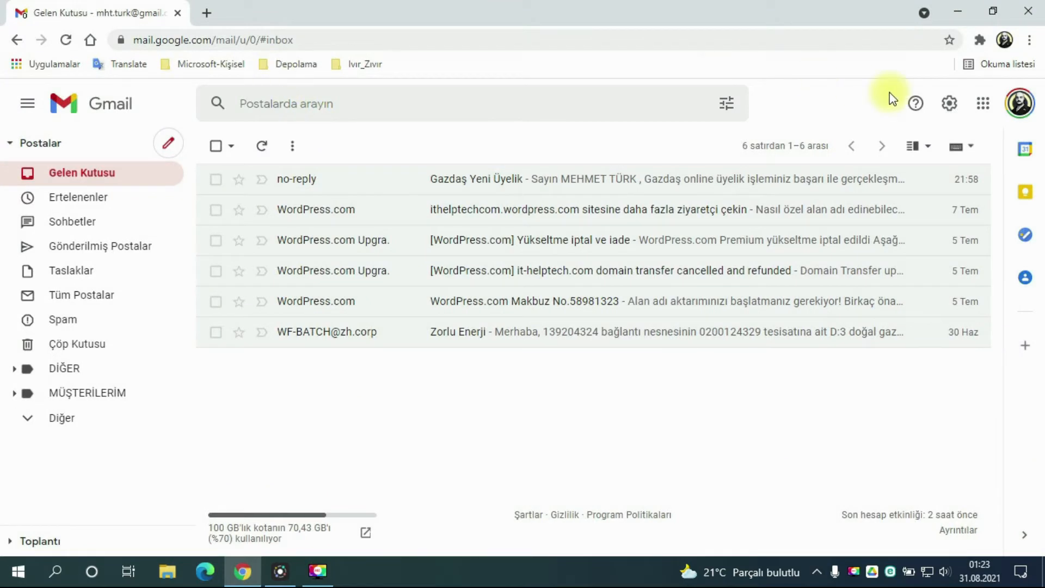
left_click(983, 104)
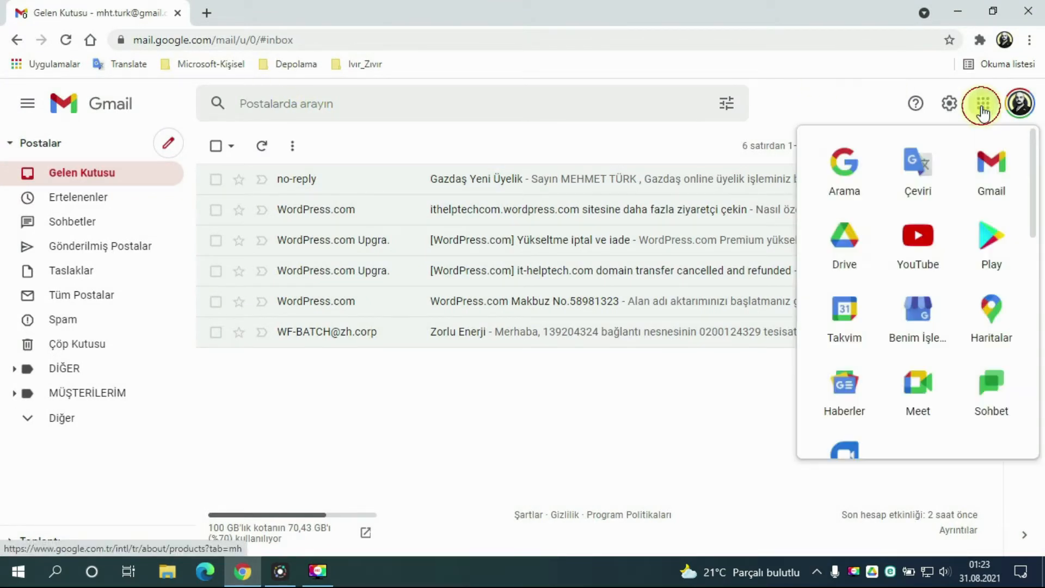
left_click(958, 260)
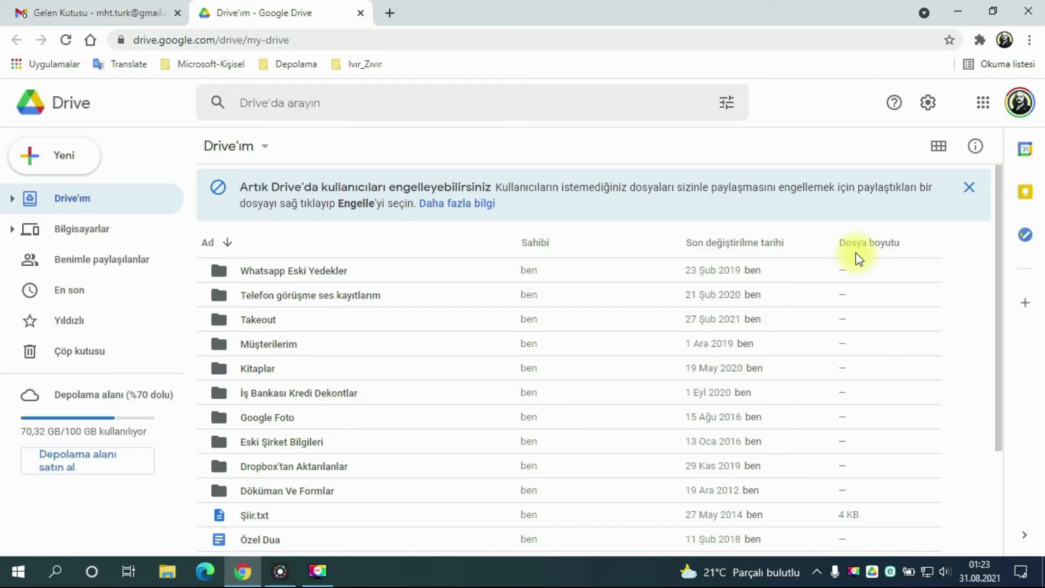
left_click(928, 114)
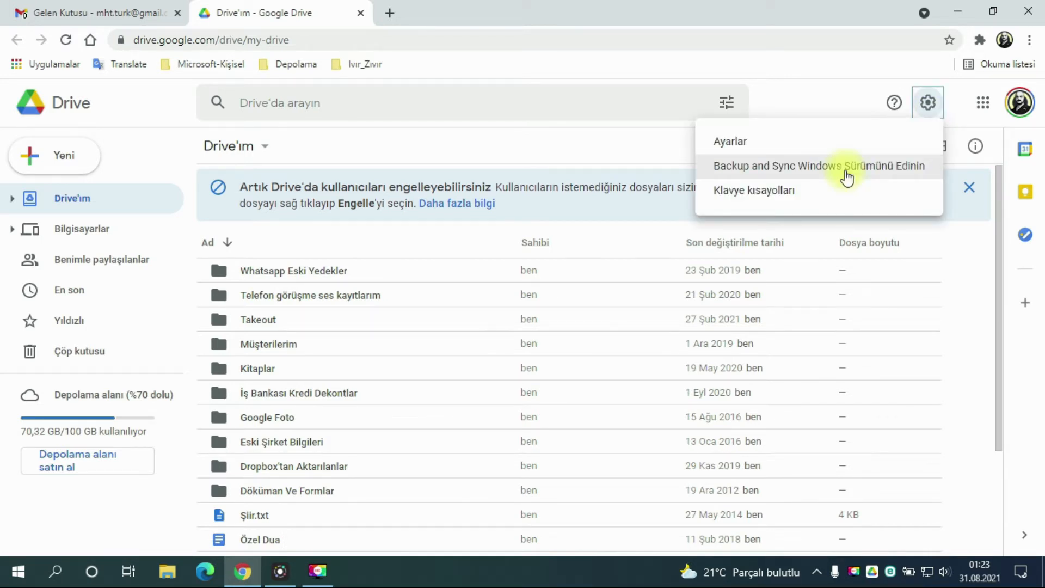
left_click(845, 170)
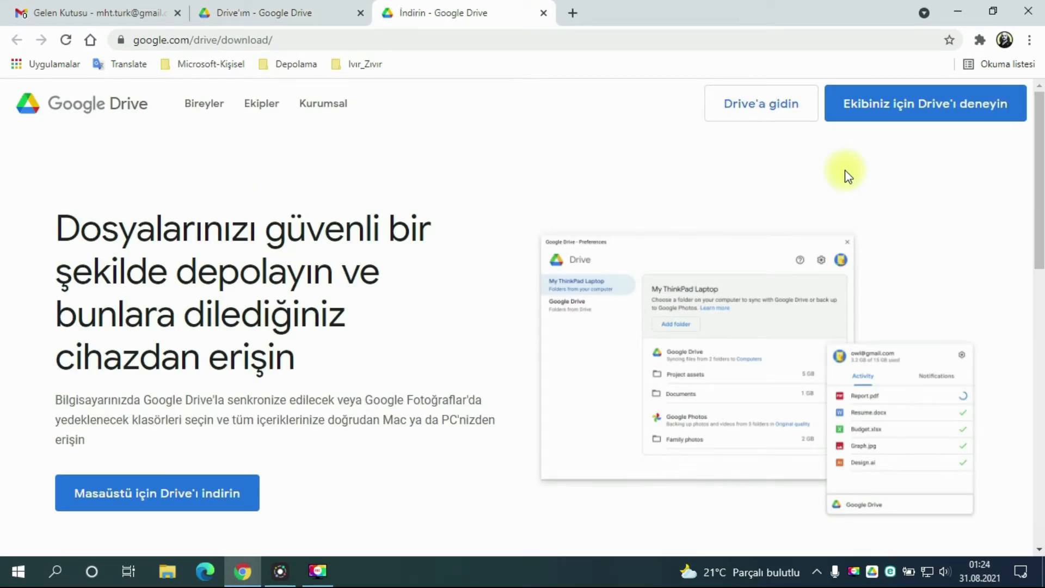
Download the Google Drive for desktop installer, GoogleDriveSetup.exe, and show the desktop.
scroll(845, 170, "down", 2)
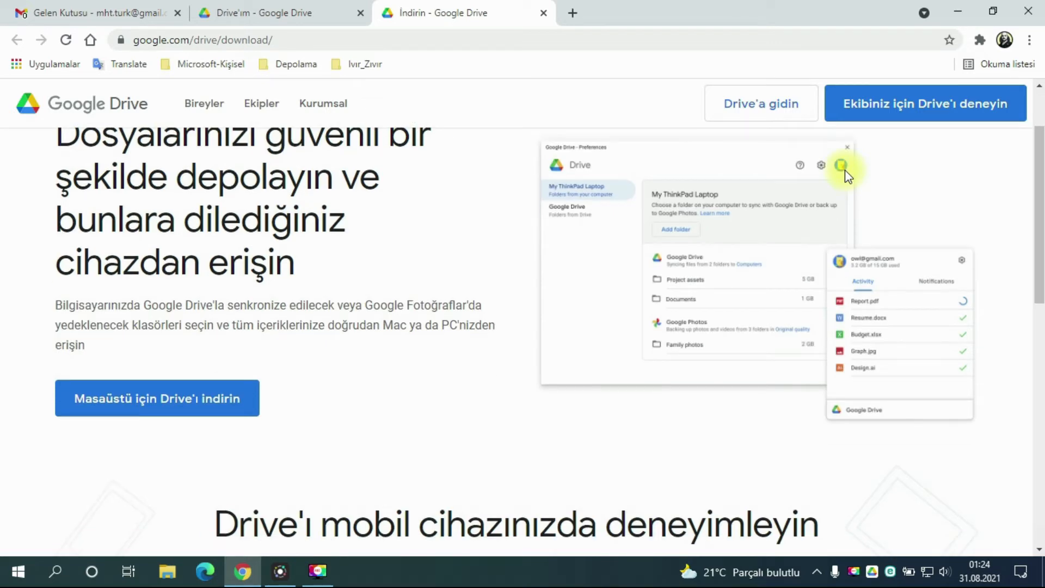
scroll(724, 280, "down", 5)
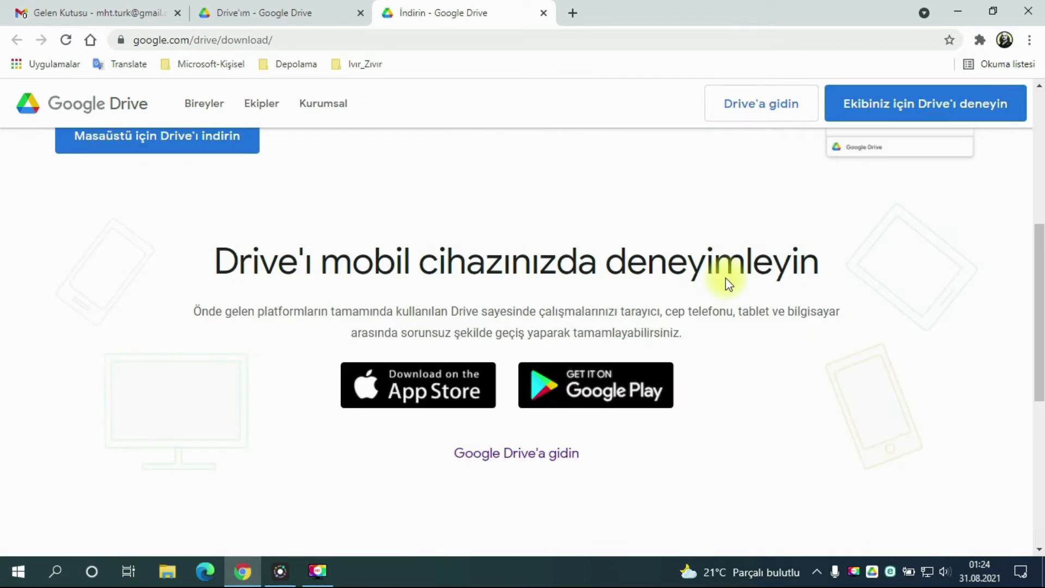
scroll(729, 283, "up", 6)
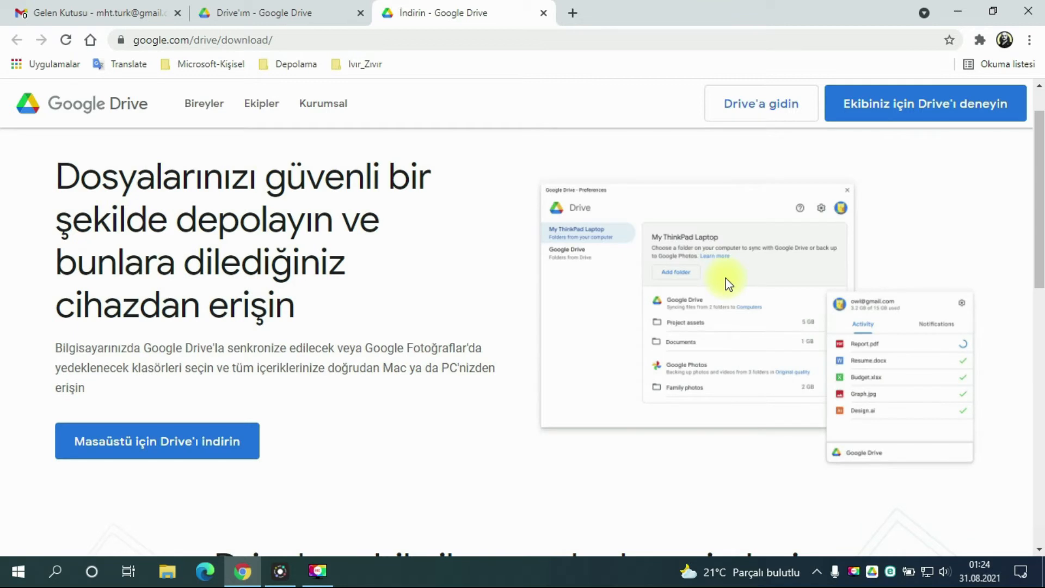
scroll(729, 283, "down", 5)
left_click(168, 218)
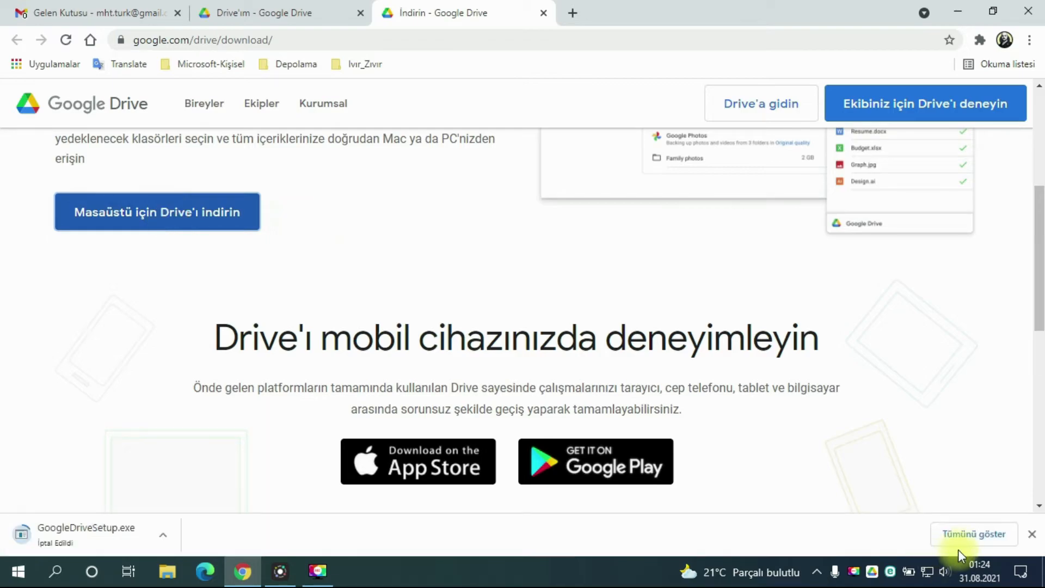
left_click(1043, 573)
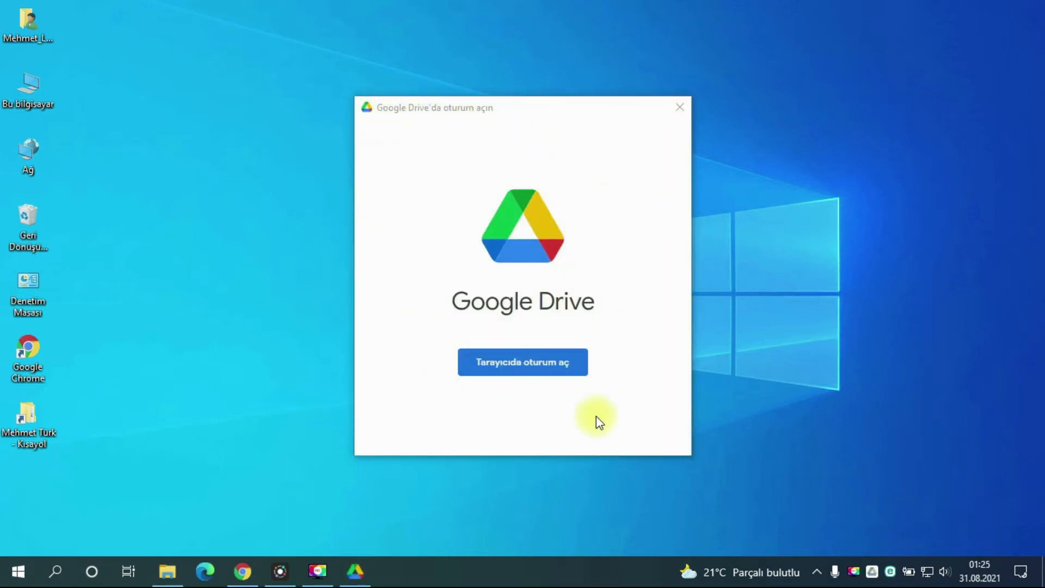
Sign in to Google Drive for desktop through the browser with the listed Google account, and minimize the browser.
left_click(550, 362)
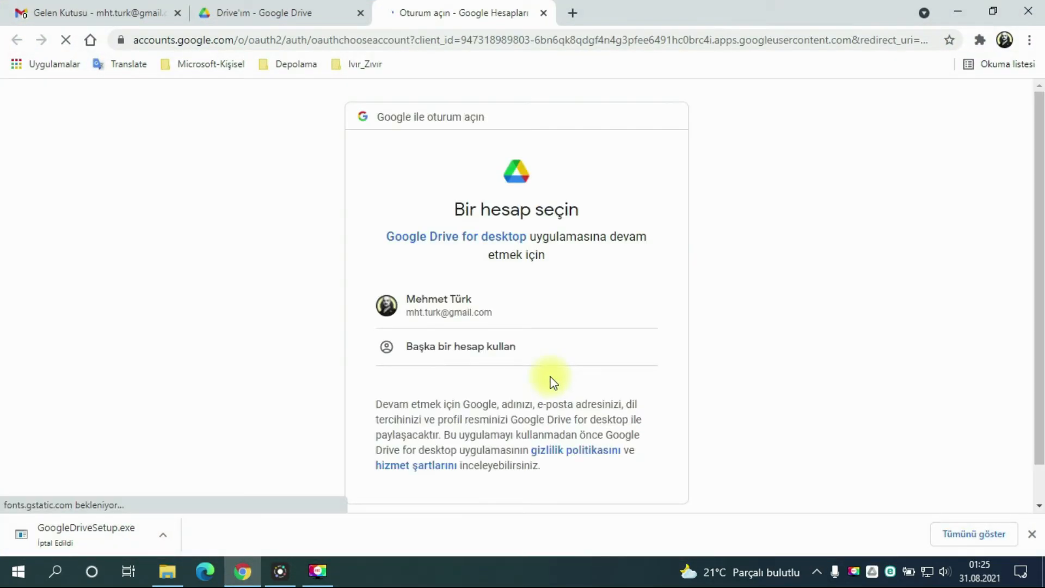
left_click(468, 319)
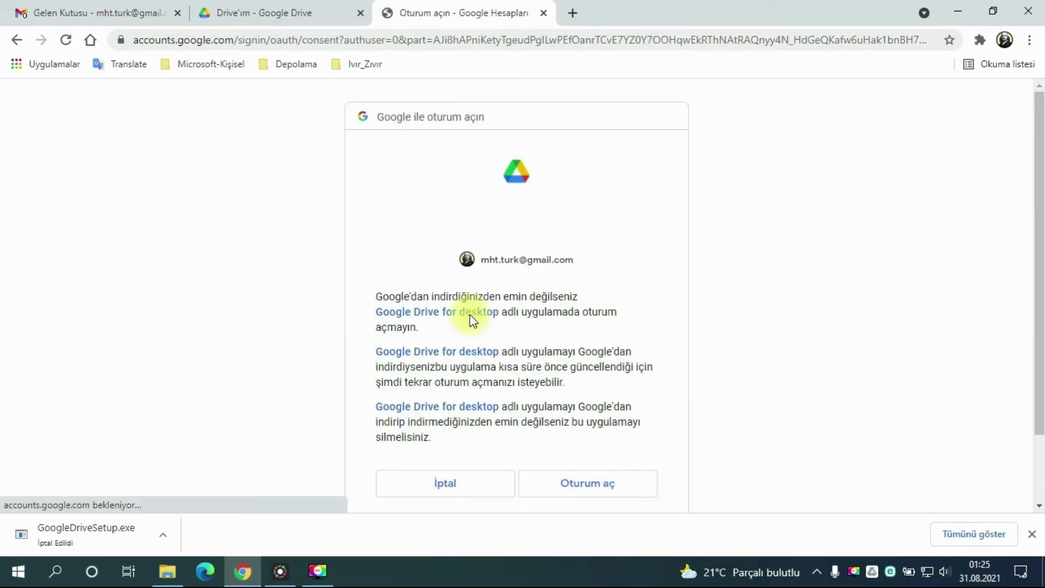
left_click(567, 481)
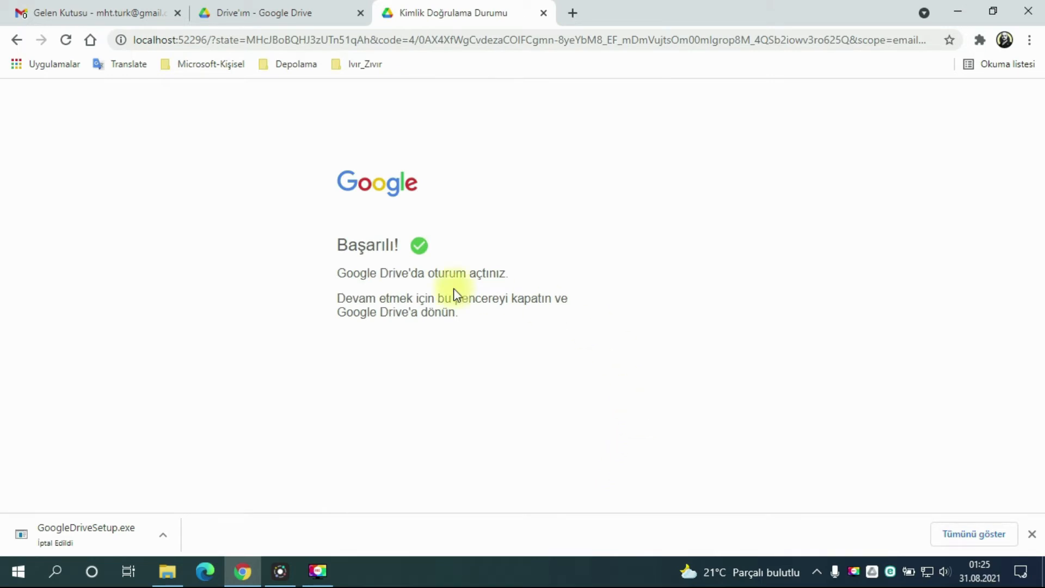
left_click_drag(326, 235, 539, 336)
left_click(569, 331)
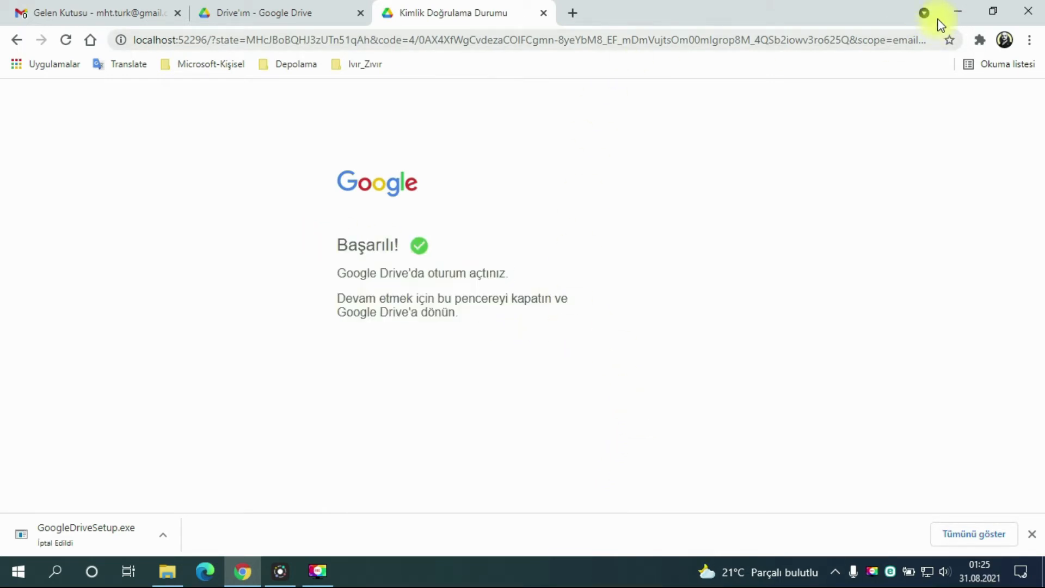
left_click(957, 12)
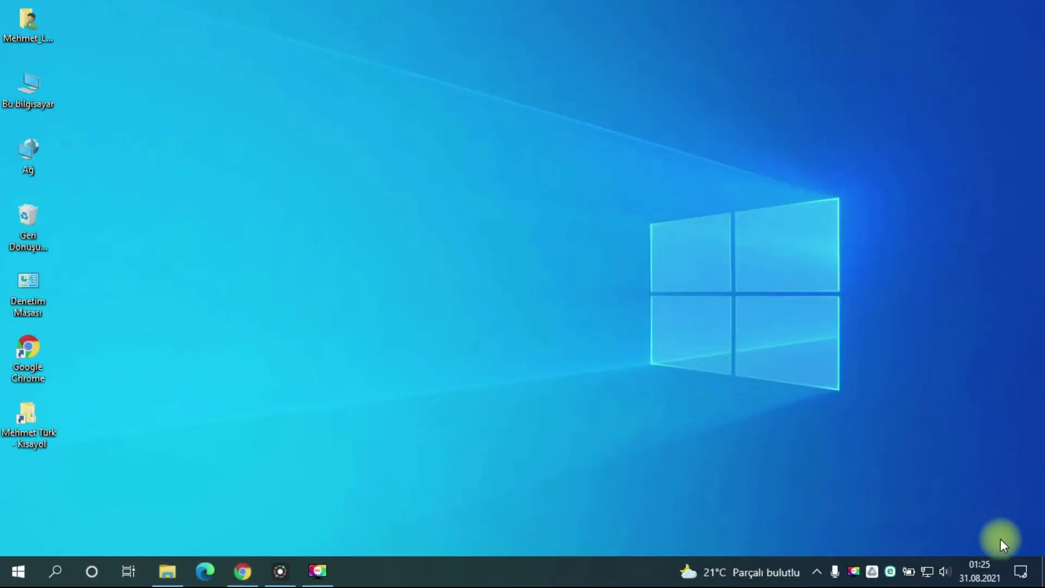
Dismiss the Google Drive notification and open the desktop app's preferences.
left_click(872, 571)
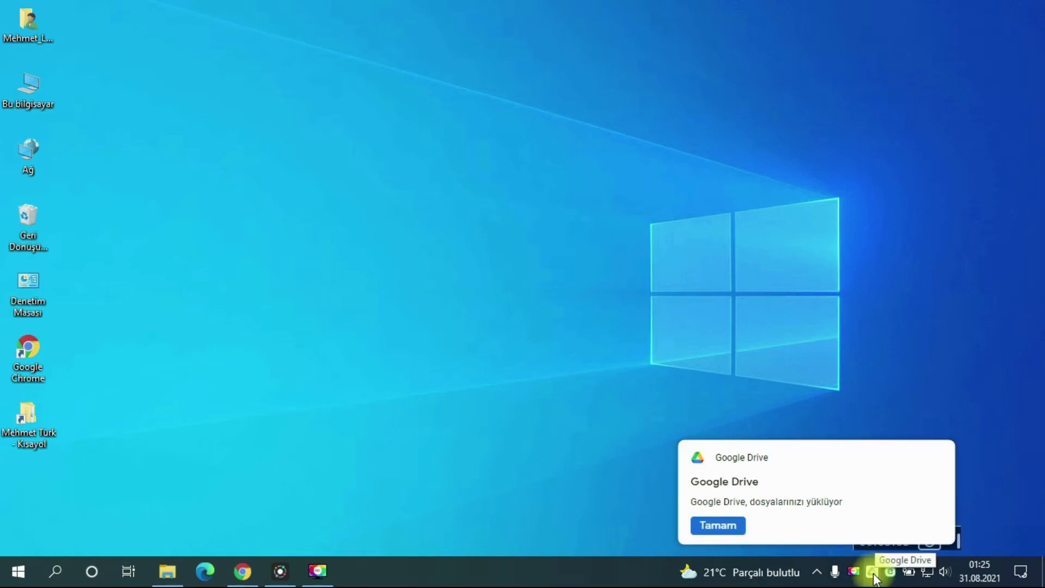
left_click(729, 527)
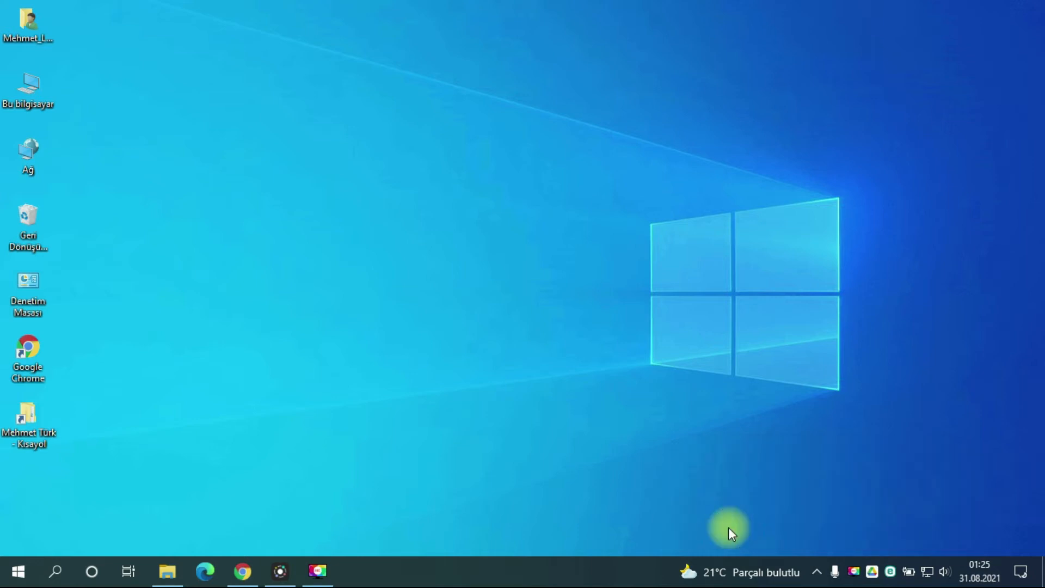
left_click(873, 574)
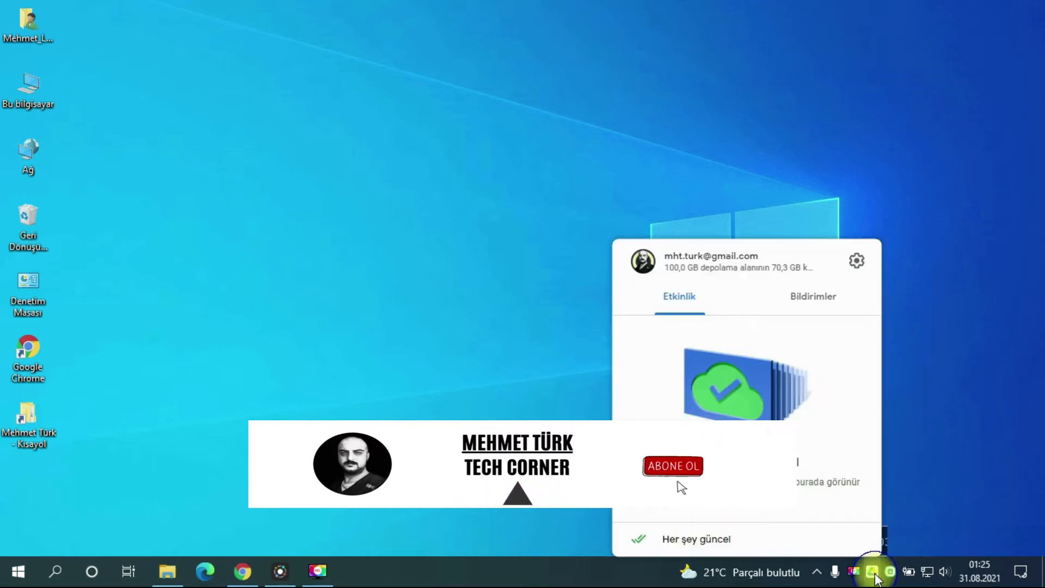
left_click(857, 265)
left_click(769, 288)
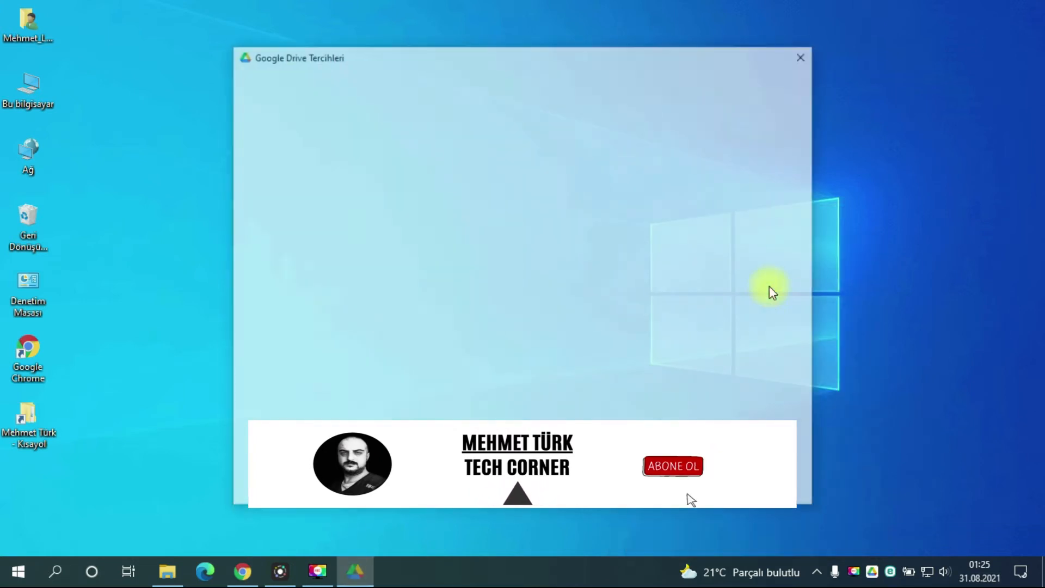
left_click(955, 545)
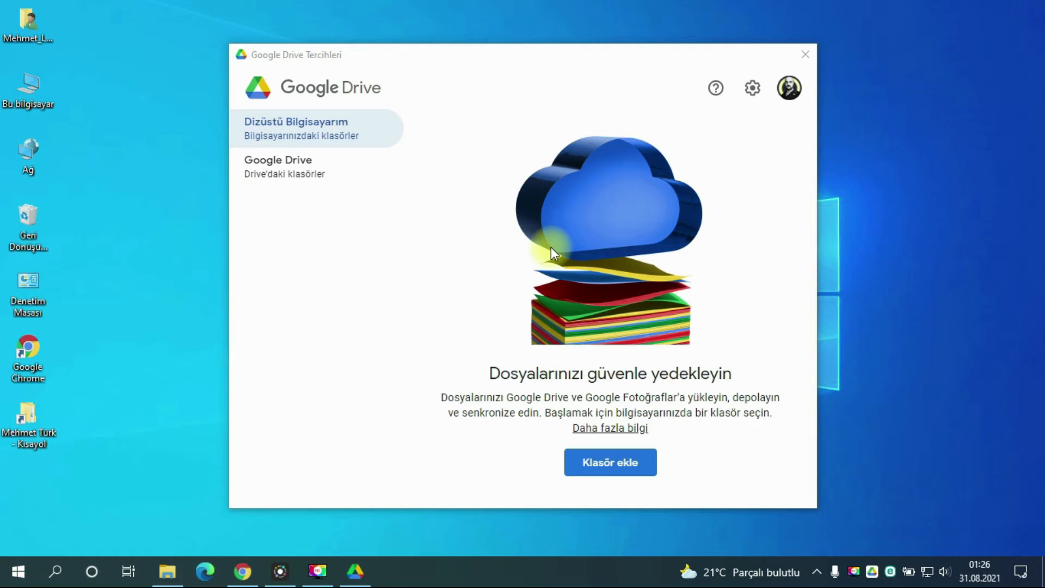
Inspect the Google Drive (G:) drive and its Drive'ım folder from Bu bilgisayar, closing the preferences and File Explorer windows.
double_click(39, 96)
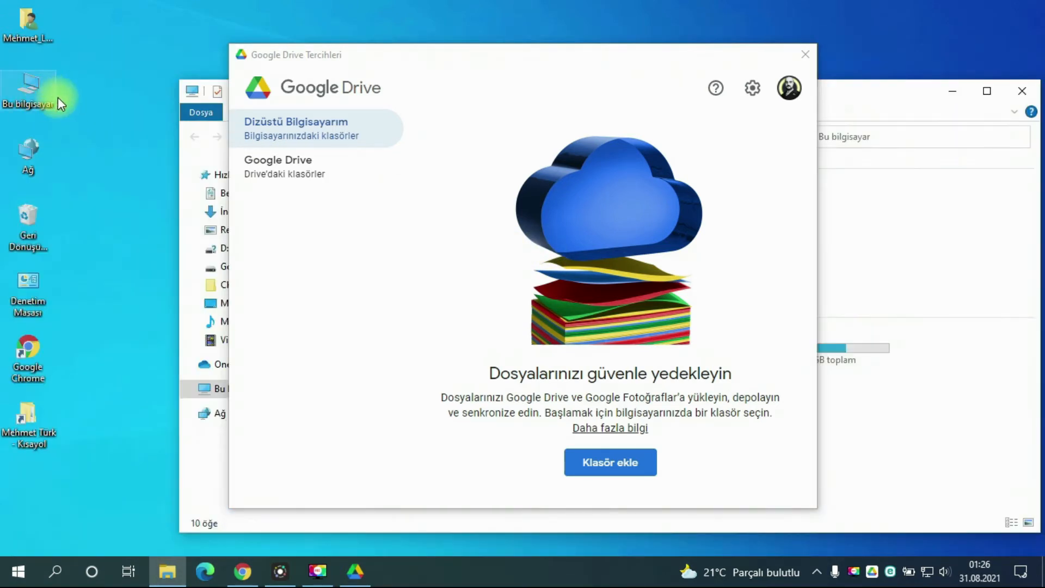
left_click(987, 91)
left_click(805, 55)
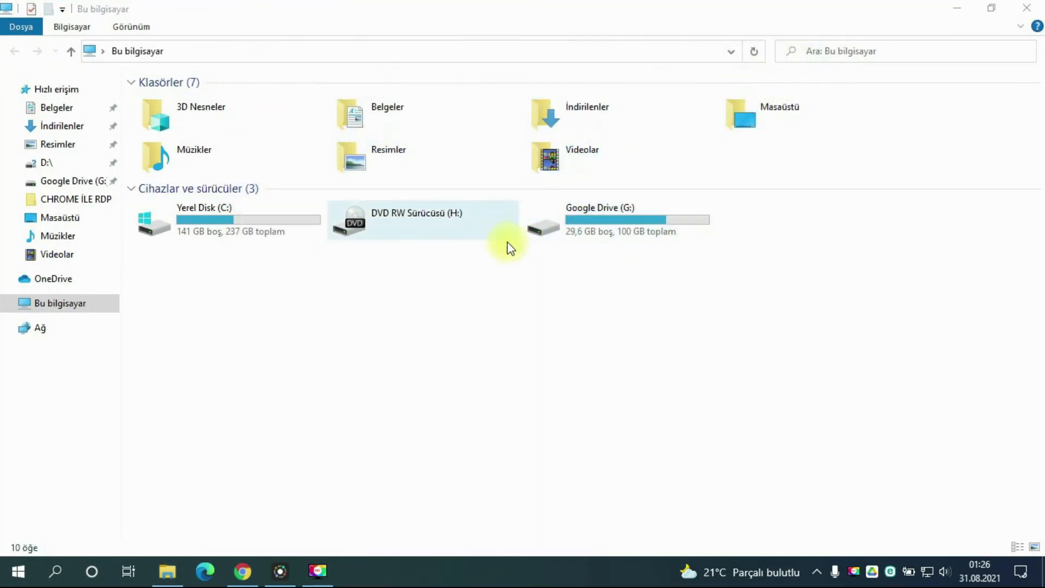
left_click(612, 225)
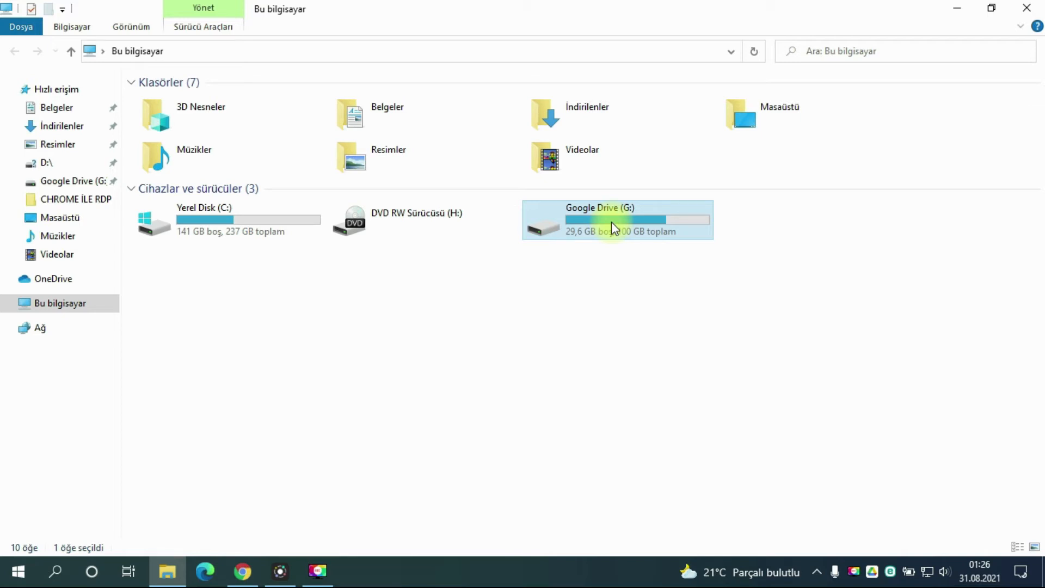
double_click(612, 221)
left_click(180, 101)
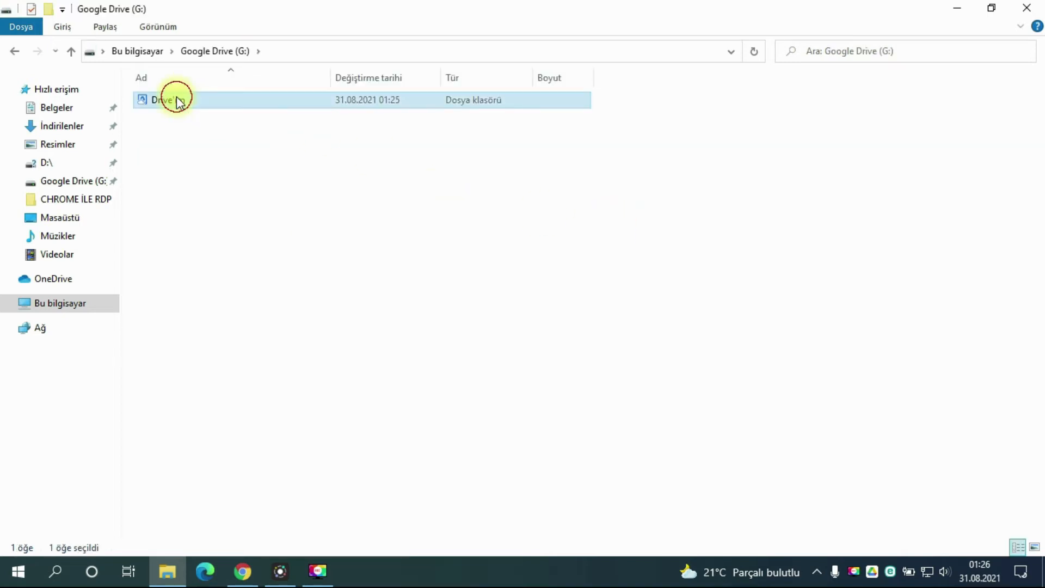
double_click(177, 99)
left_click(1026, 8)
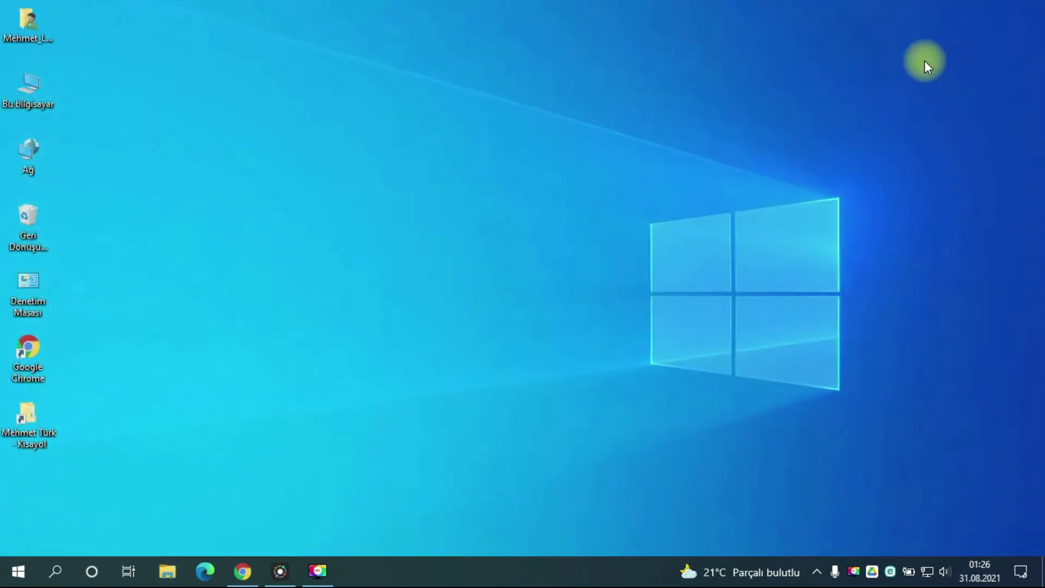
Open the advanced settings in the Google Drive preferences and review the account, drive letter, Google Photos and startup options.
left_click(872, 571)
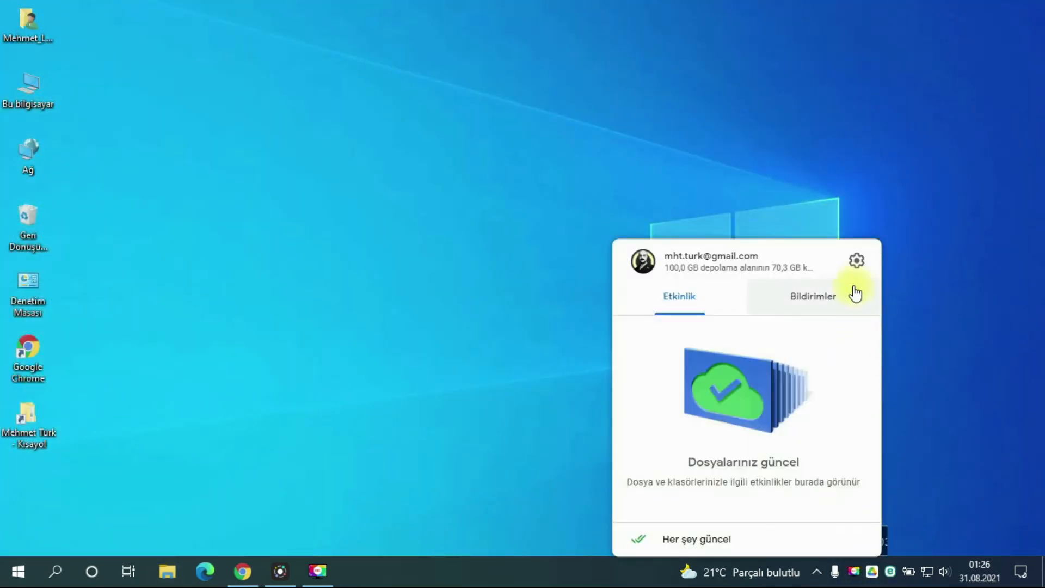
left_click(856, 262)
left_click(769, 289)
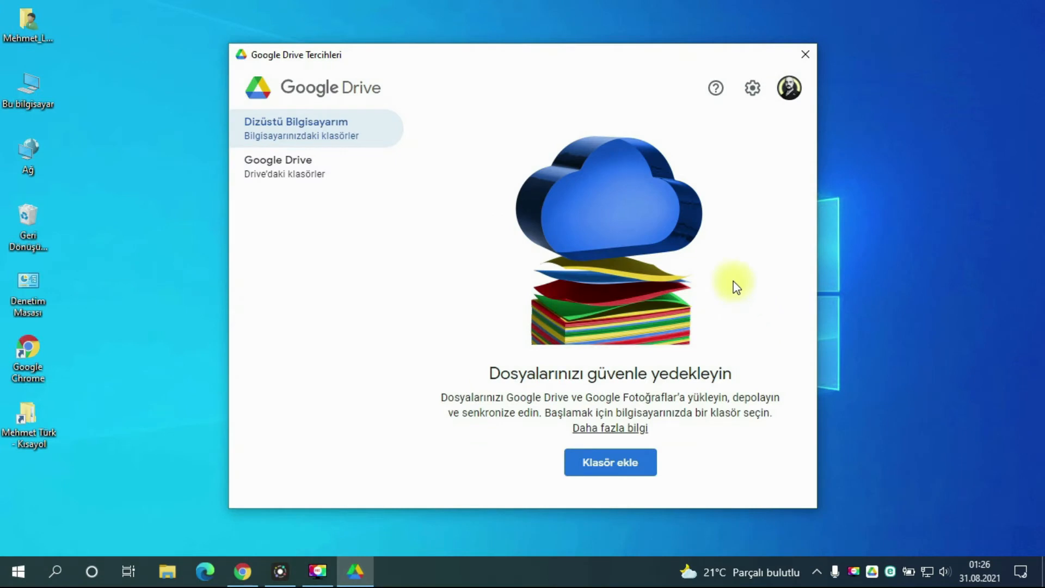
left_click(752, 90)
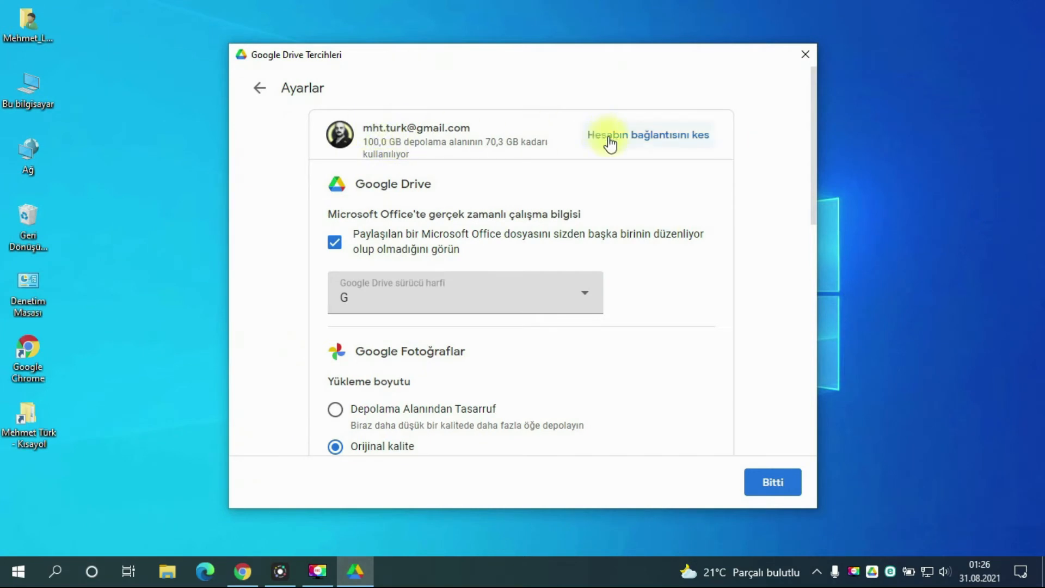
scroll(473, 210, "down", 2)
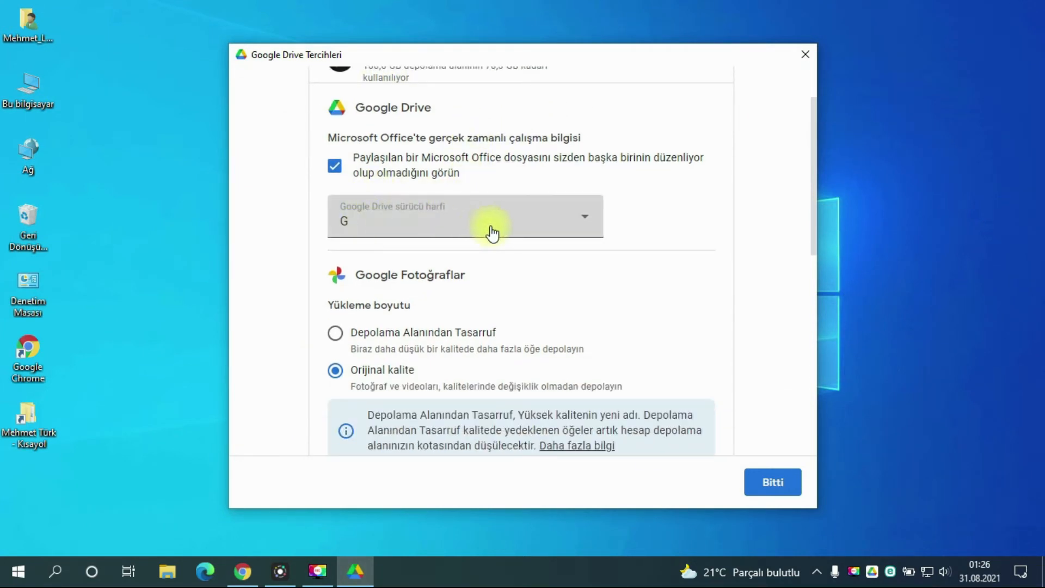
scroll(492, 233, "down", 4)
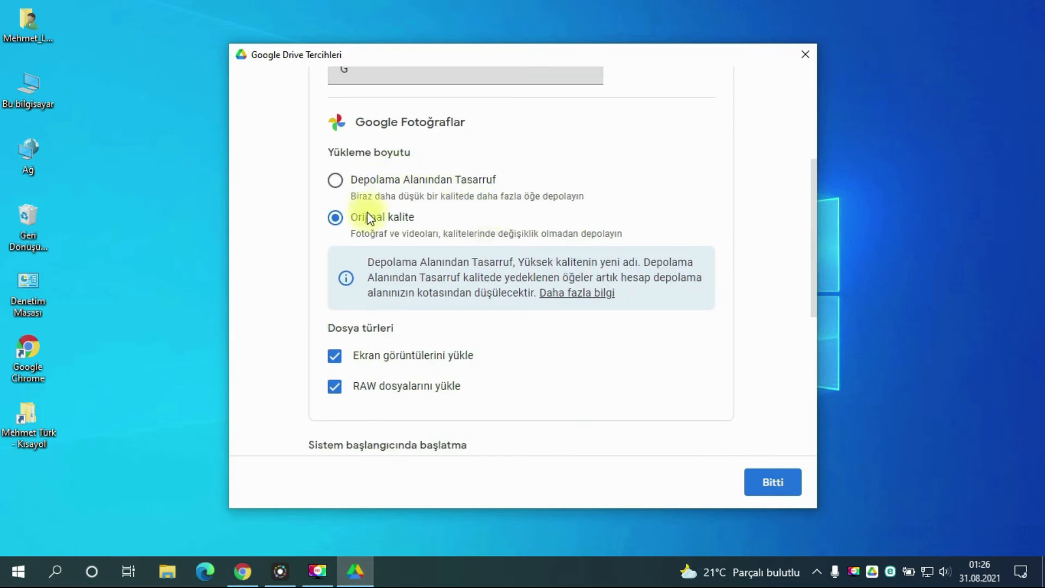
scroll(343, 233, "down", 5)
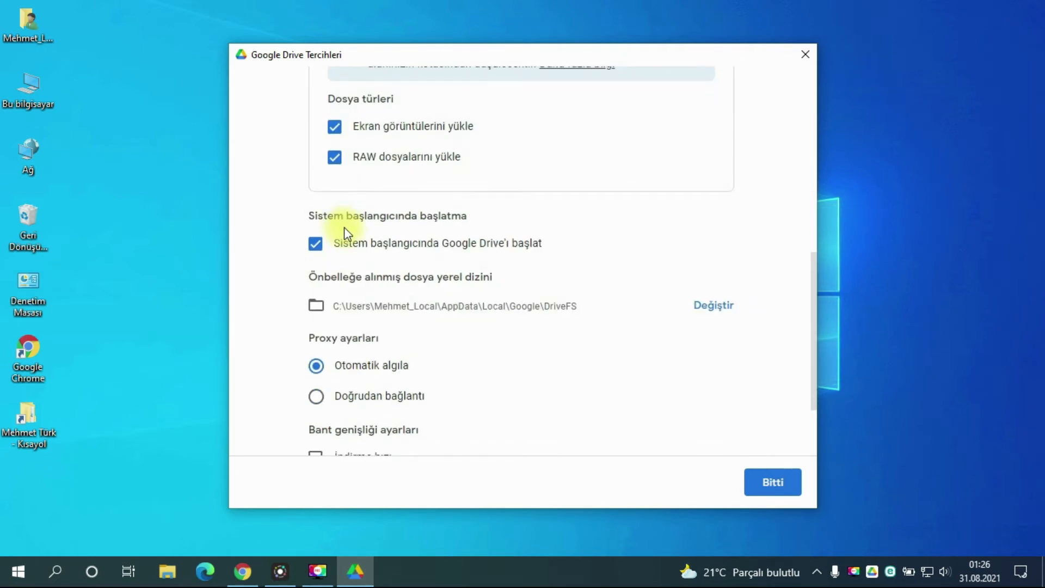
Turn launching Google Drive at system startup off and back on, and view the proxy and bandwidth settings.
left_click(316, 244)
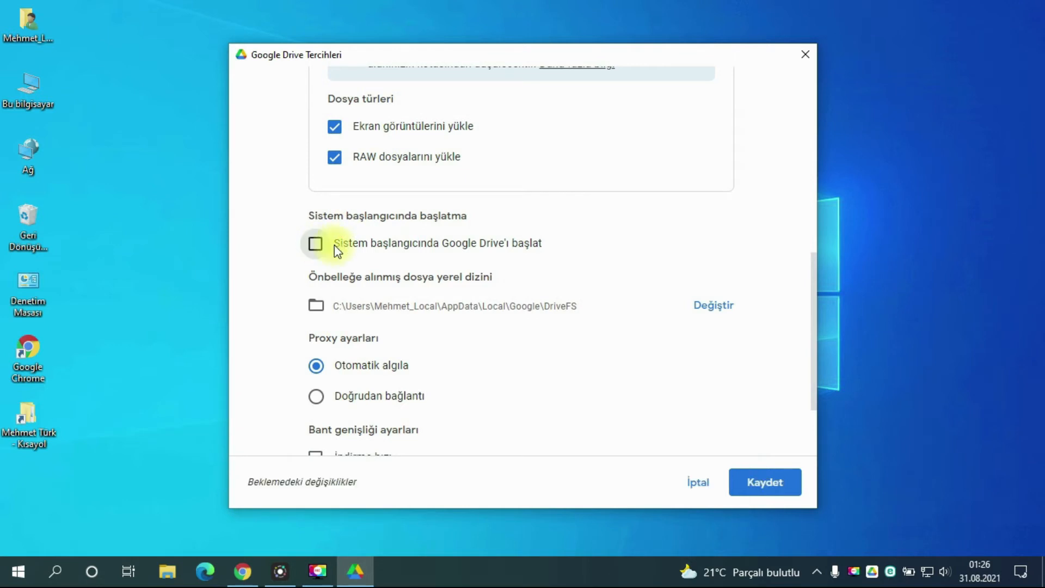
left_click(383, 246)
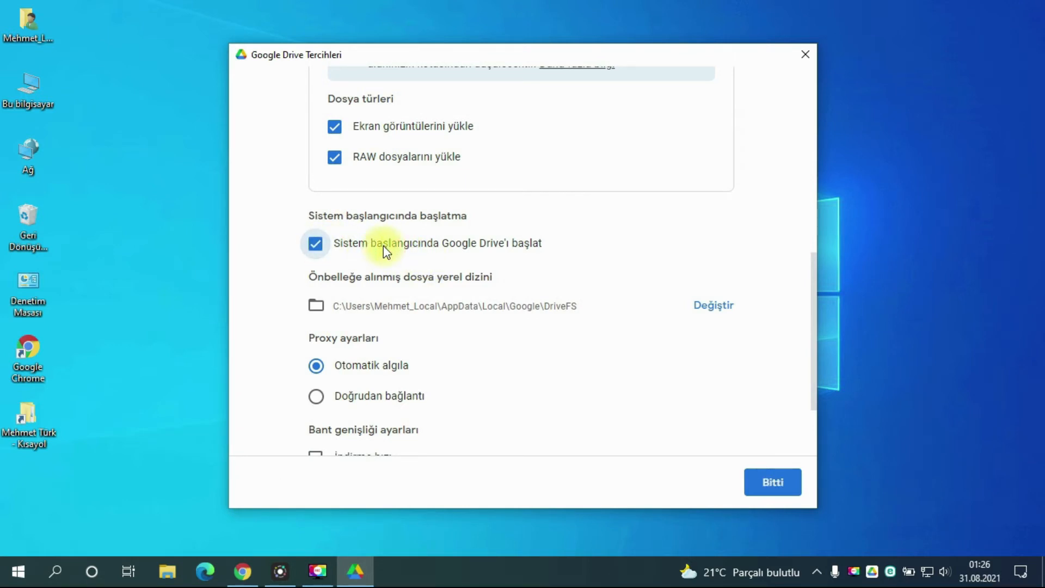
scroll(384, 246, "down", 2)
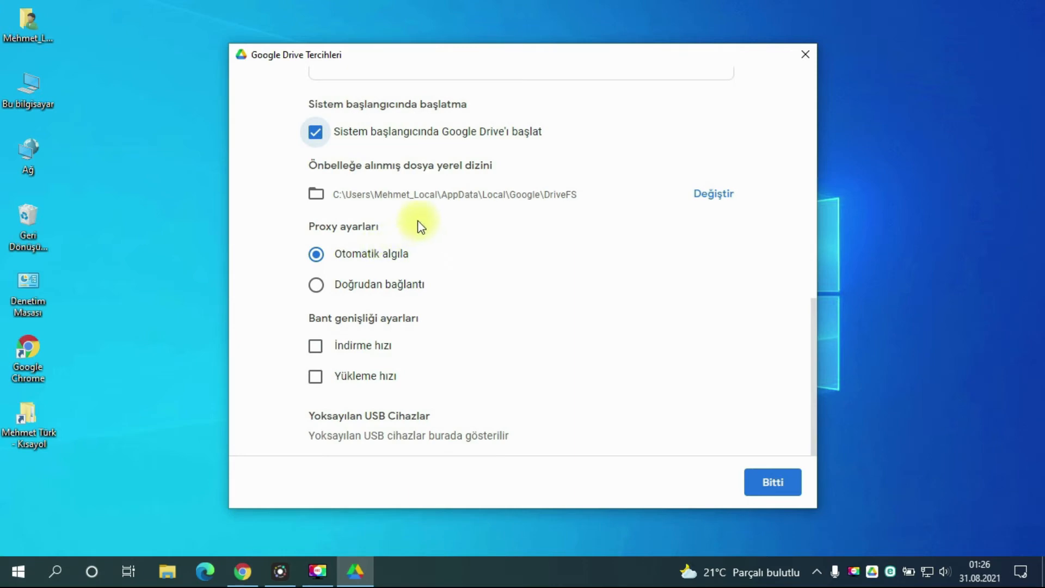
Return to the start of the advanced settings and finish the preferences, closing their window.
scroll(399, 301, "up", 1)
scroll(400, 301, "up", 8)
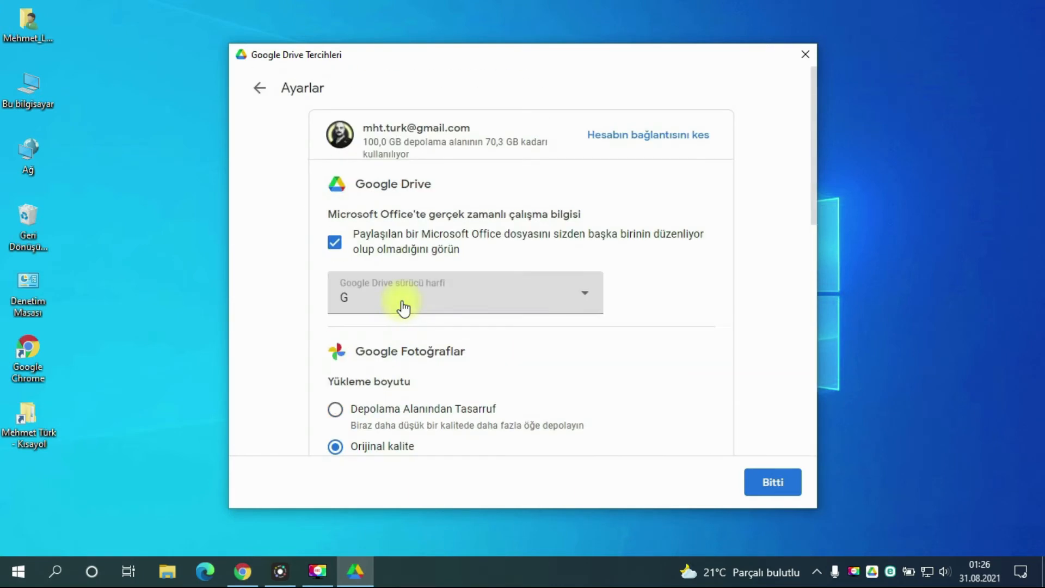
left_click(767, 481)
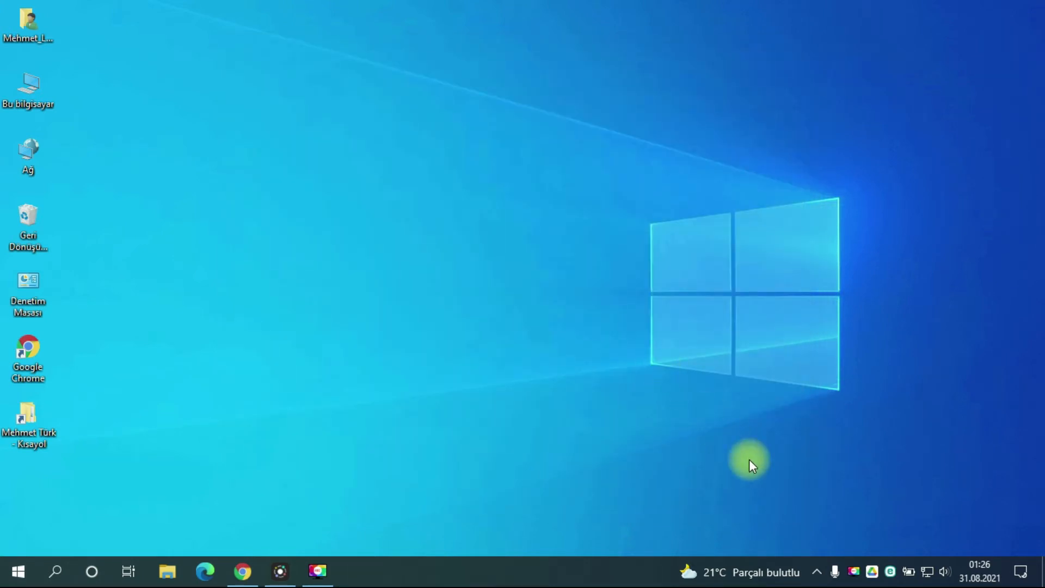
Reopen the Google Drive preferences and start adding a folder from this laptop for backup.
left_click(872, 572)
left_click(857, 261)
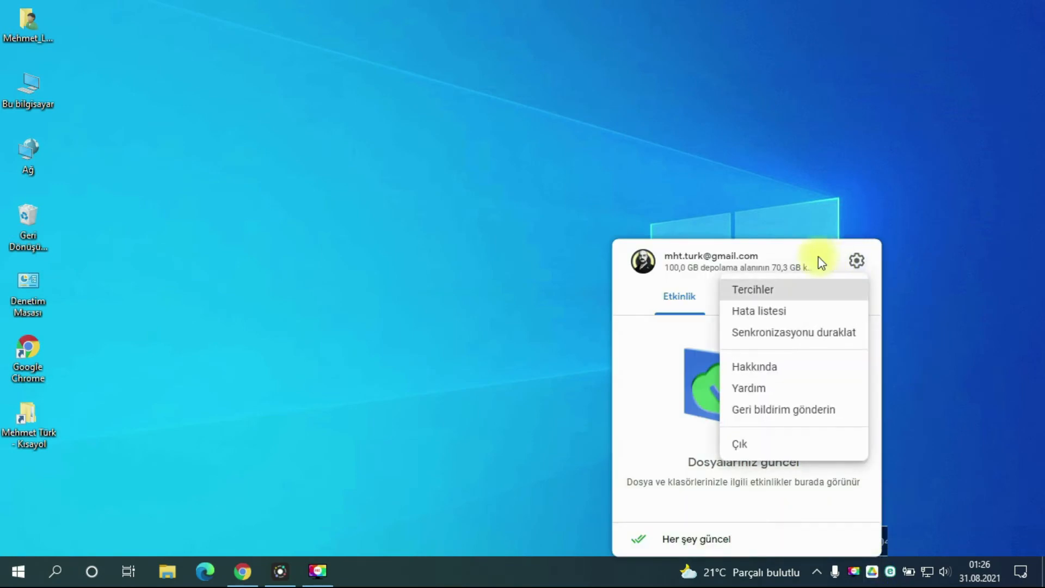
left_click(769, 291)
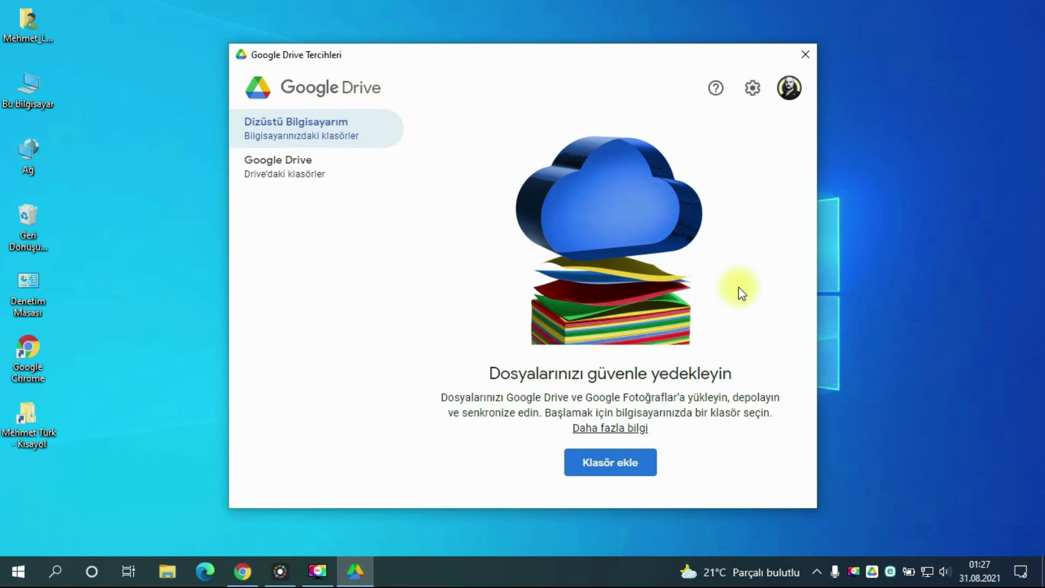
left_click(602, 464)
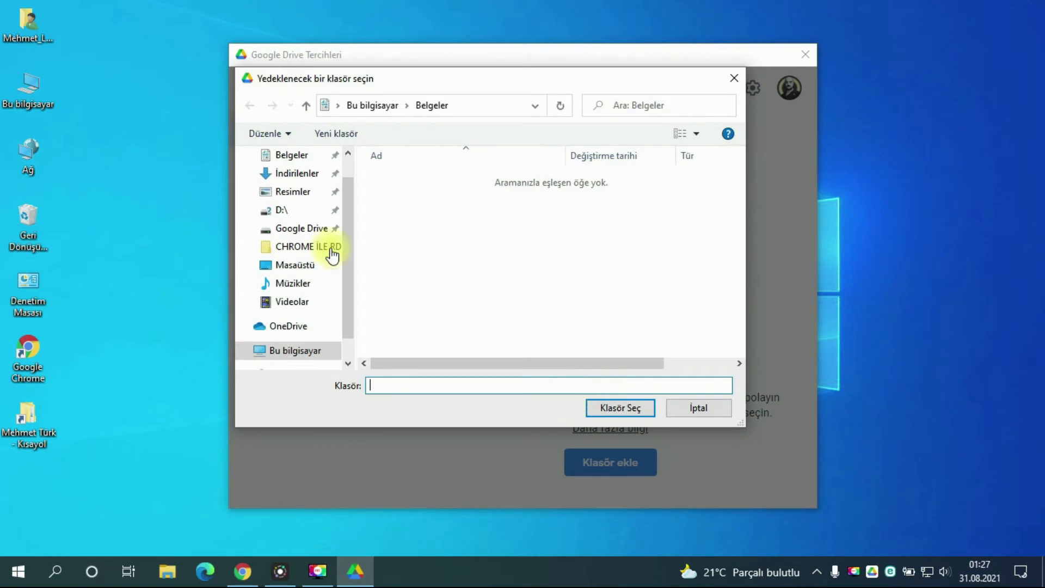
Create a new folder named YEDEKLE on the desktop.
right_click(125, 195)
mouse_move(212, 364)
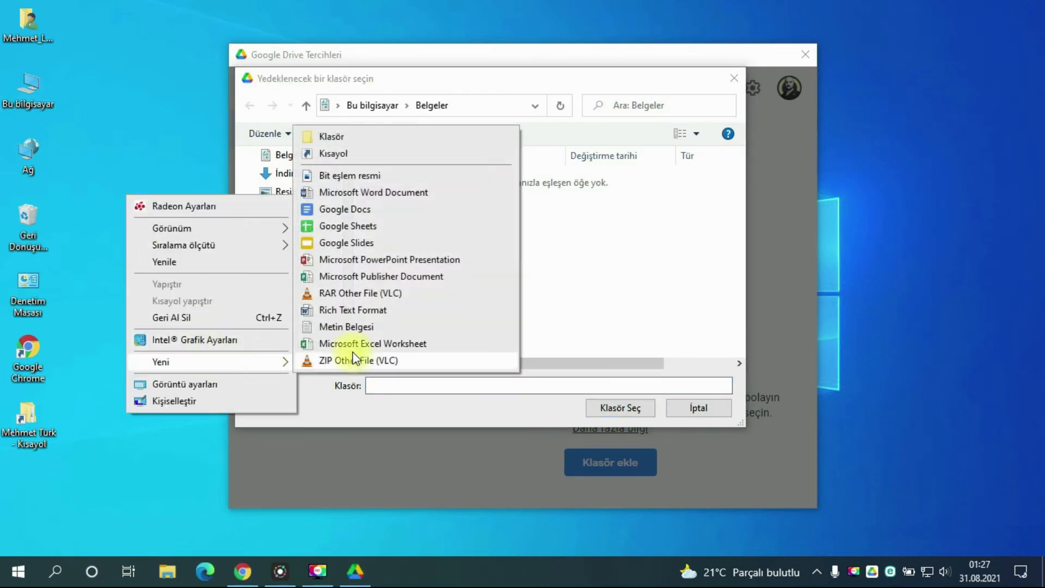
left_click(349, 134)
key("Caps_Lock")
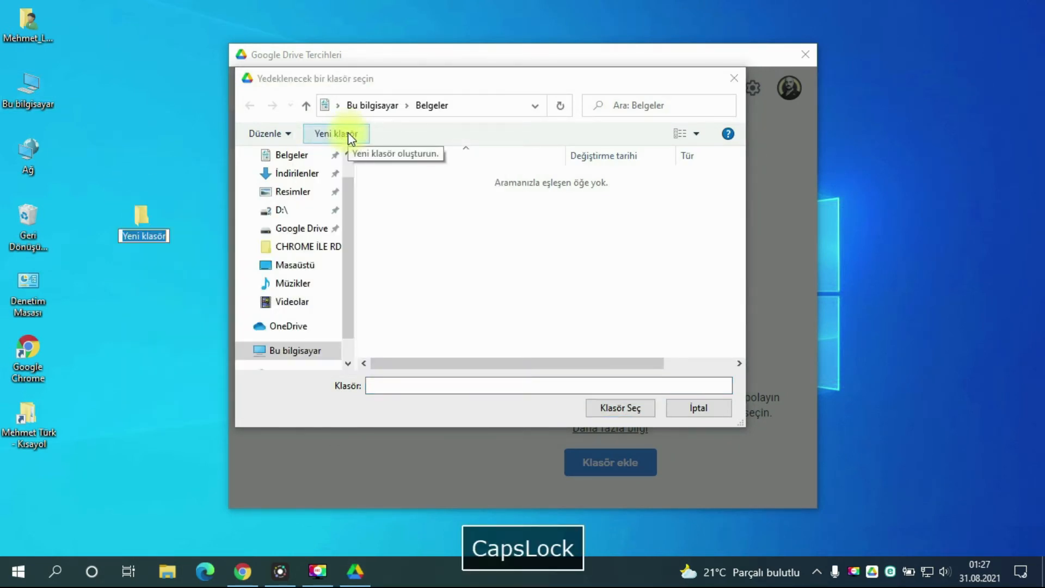
type("YEDEK")
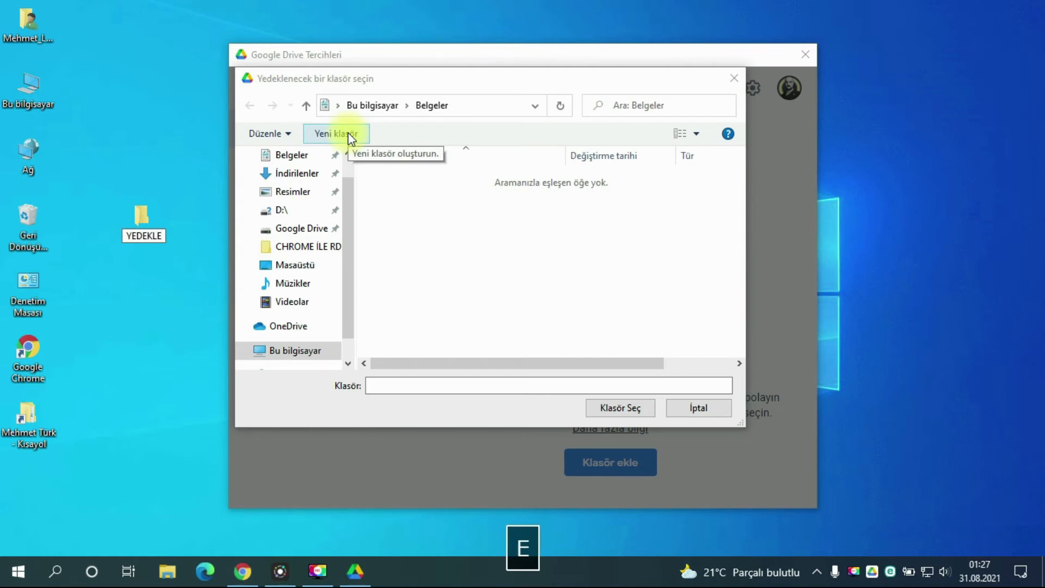
type("LE")
key("Return")
Open the YEDEKLE folder and create a Microsoft Excel worksheet in it with the default name.
left_click(126, 224)
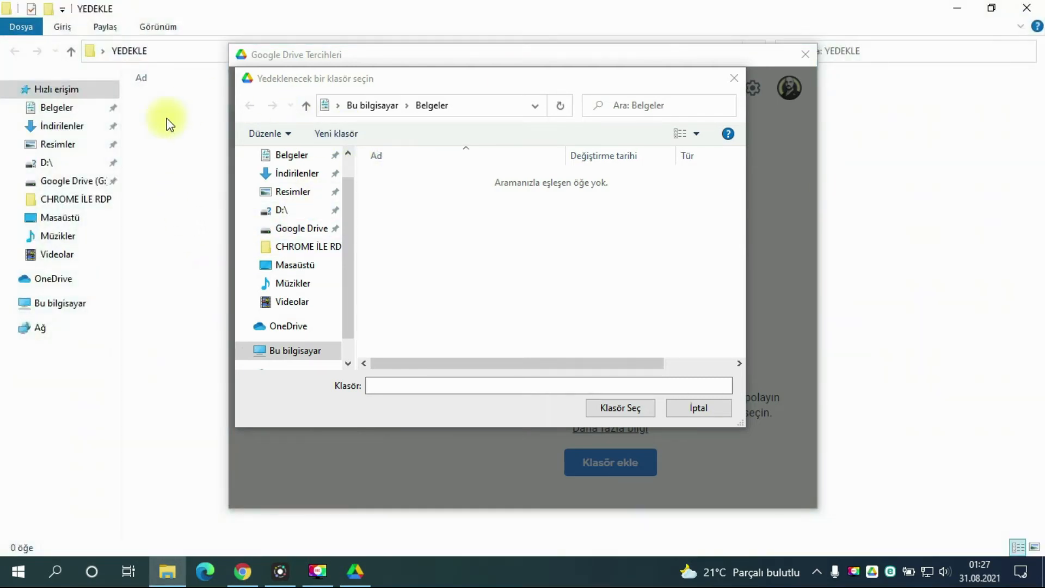
right_click(168, 121)
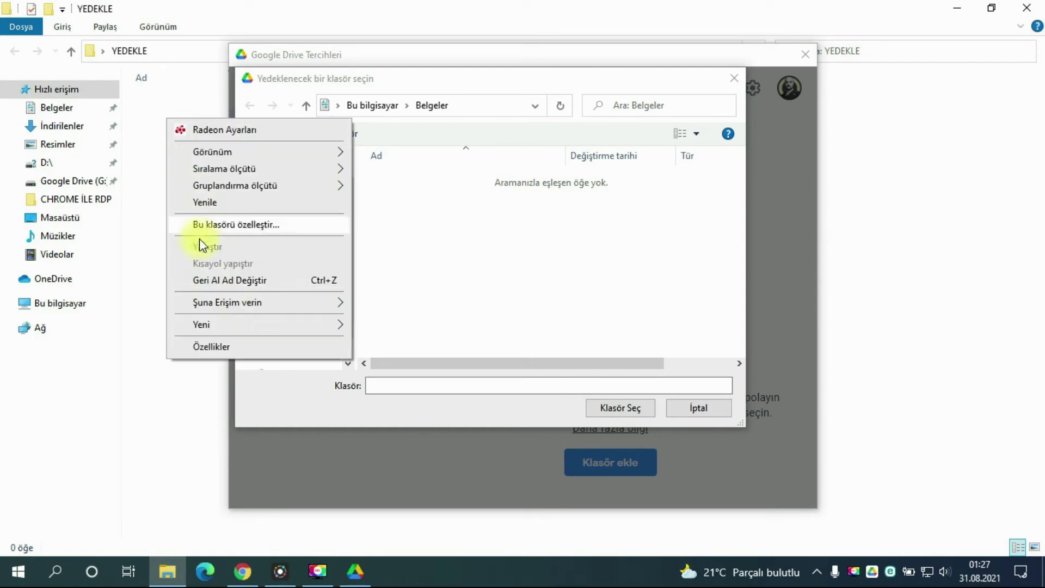
mouse_move(236, 327)
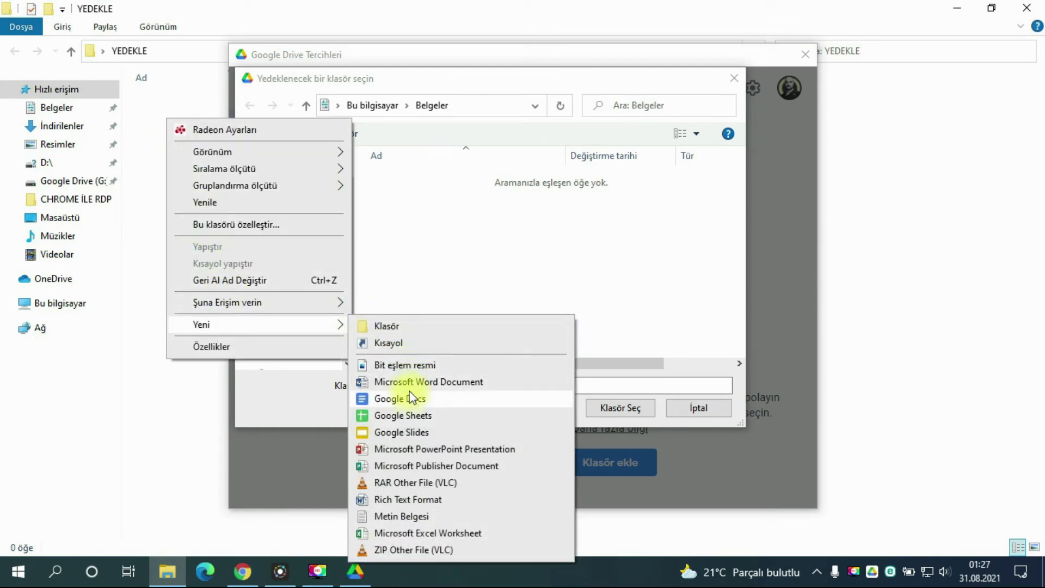
left_click(419, 533)
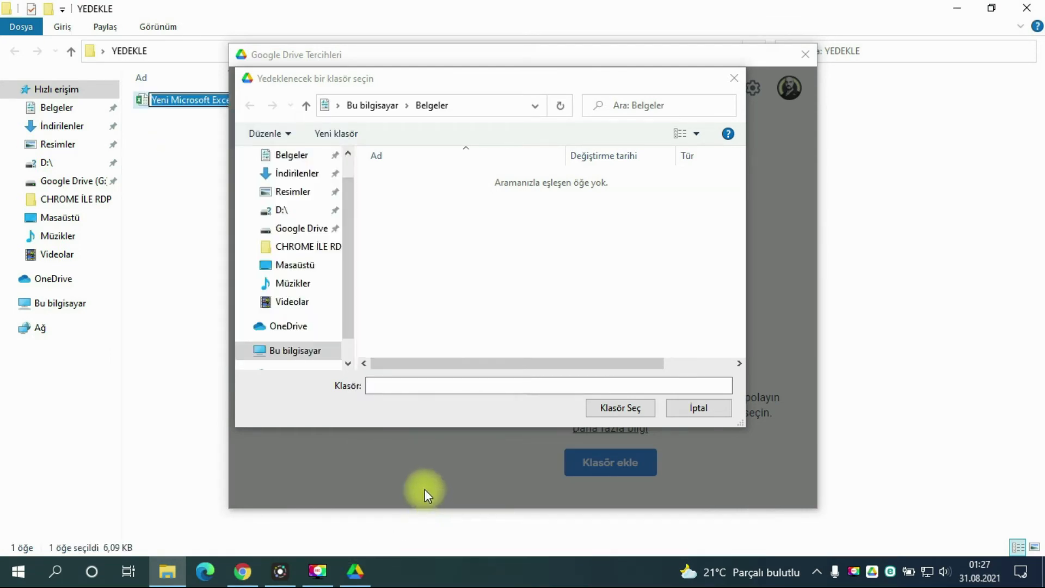
left_click(143, 181)
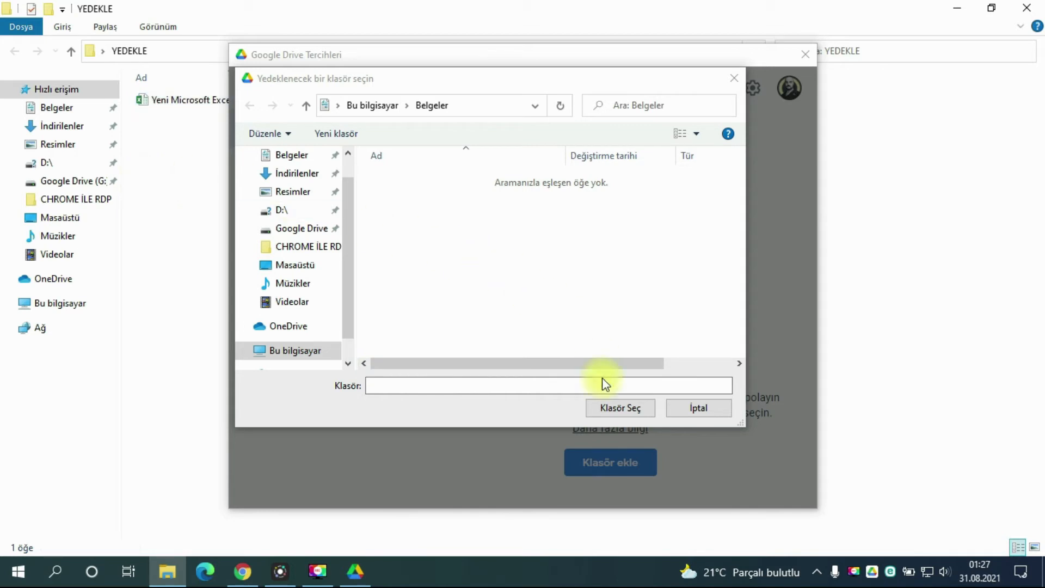
In the backup folder chooser, browse through Yerel Disk (C:) and Kullanıcılar to the local user's Masaüstü folder.
left_click(345, 166)
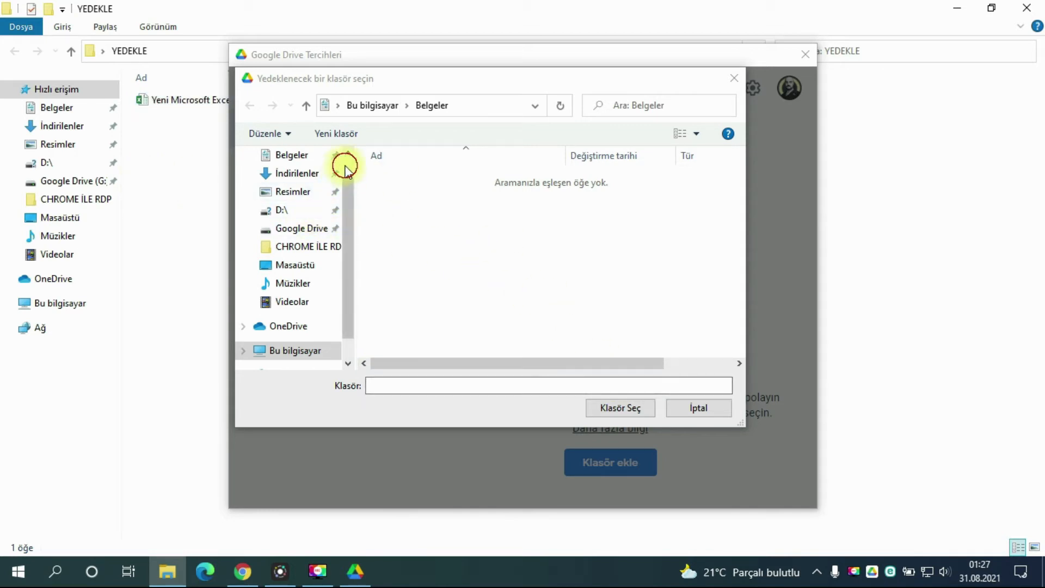
left_click(313, 297)
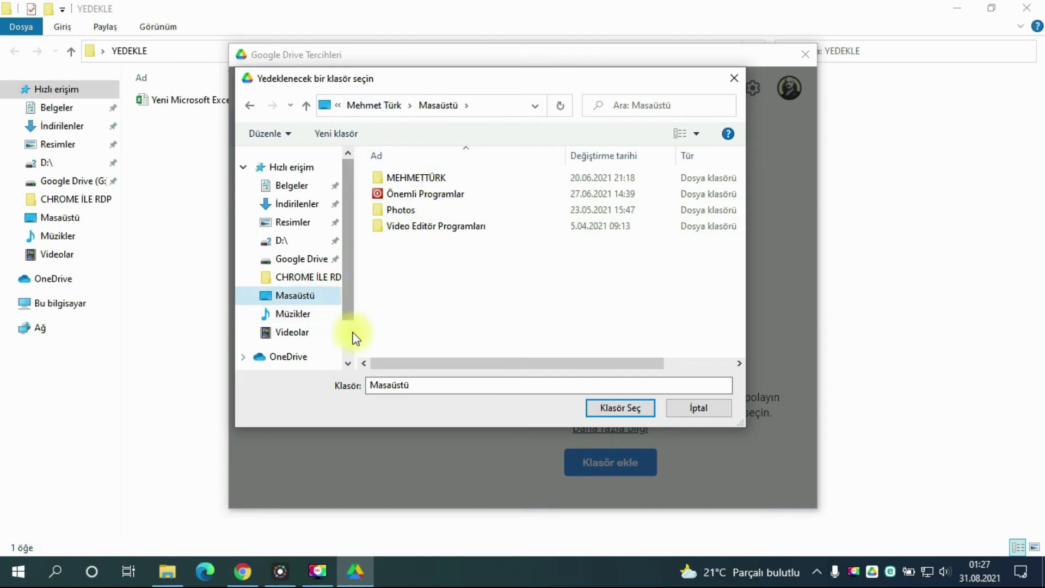
scroll(350, 364, "down", 1)
left_click(297, 315)
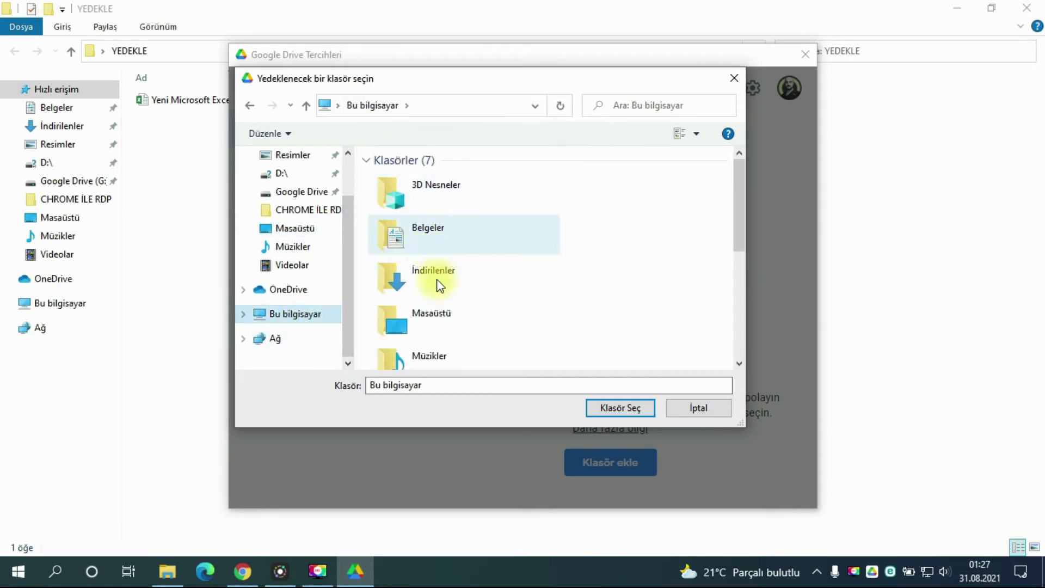
scroll(440, 285, "down", 3)
double_click(459, 264)
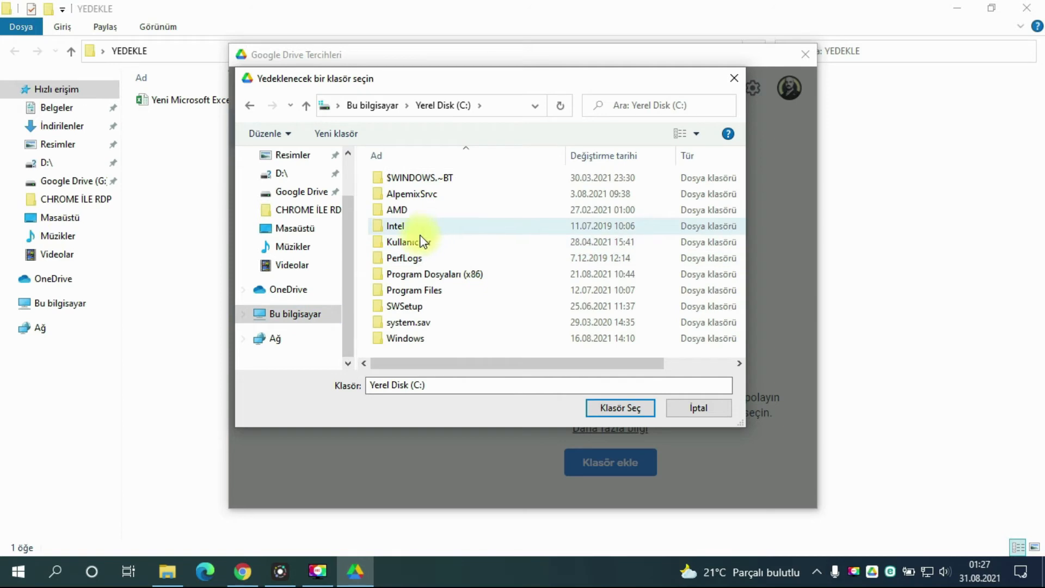
double_click(423, 241)
double_click(421, 194)
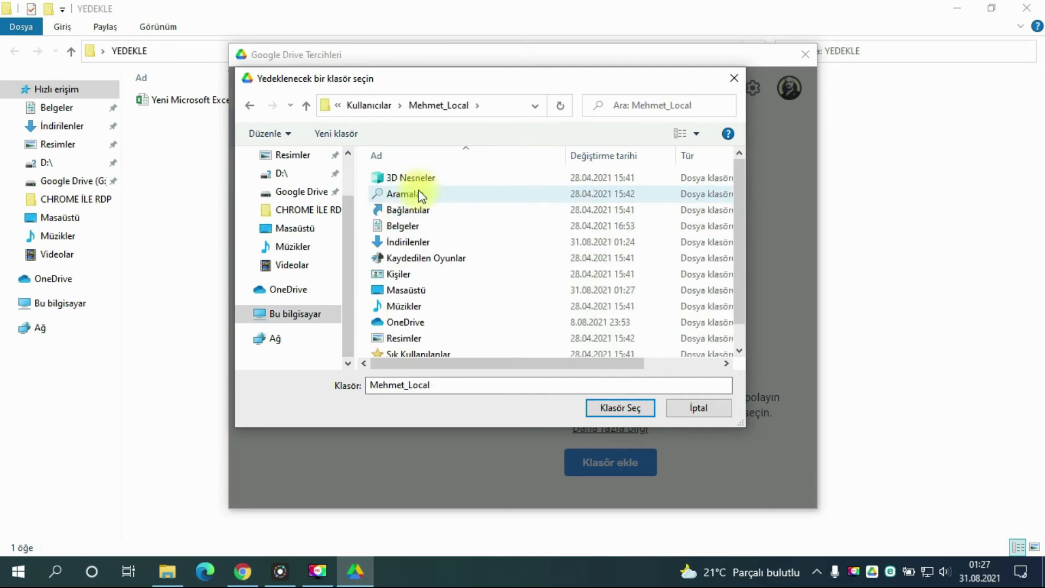
double_click(415, 289)
Add the YEDEKLE folder with the Google Drive'la senkronize et option and save the preferences.
left_click(411, 181)
left_click(614, 407)
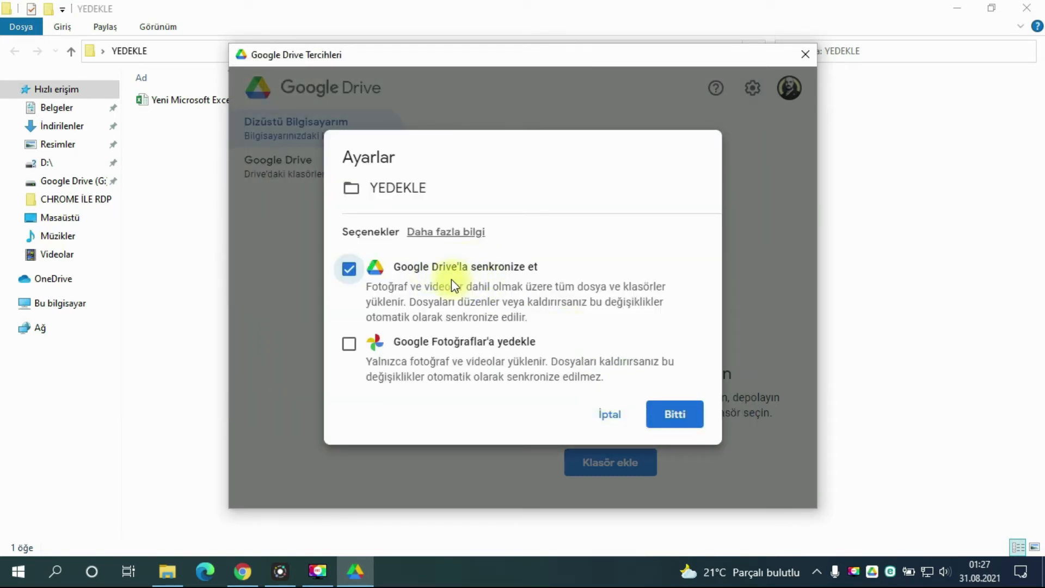
left_click(675, 415)
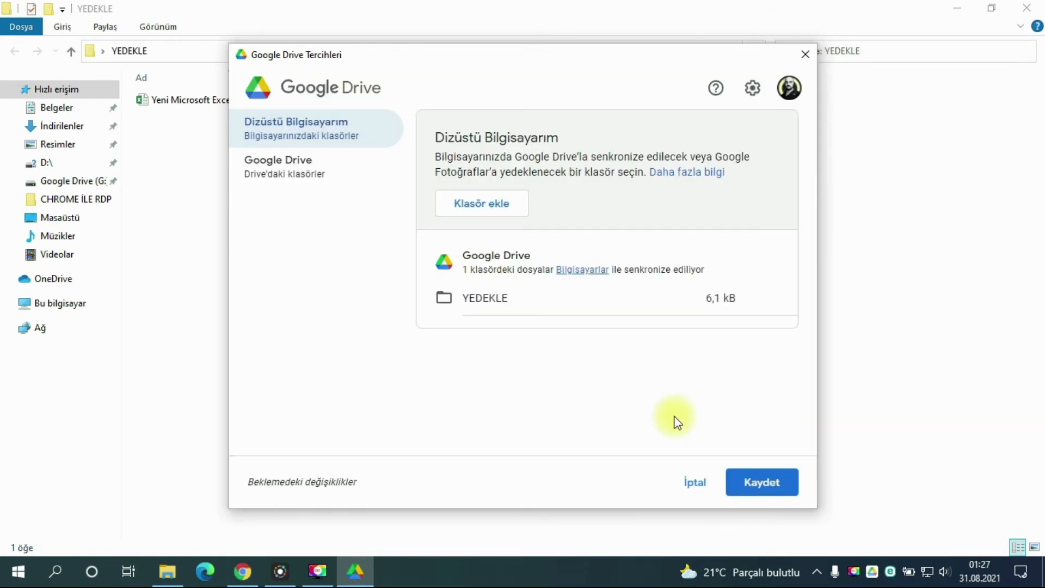
left_click(760, 482)
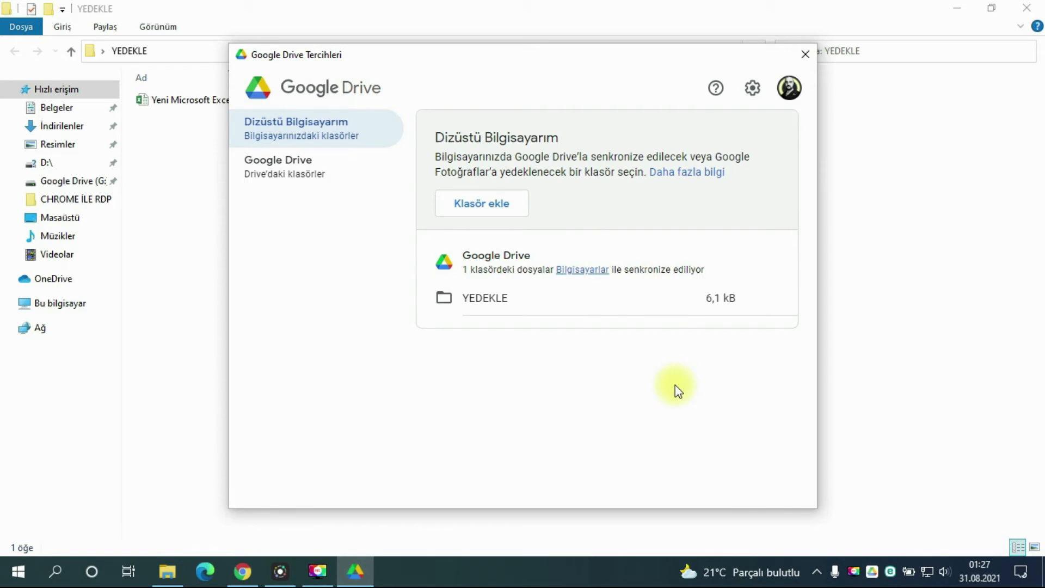
Check the sync activity of the YEDEKLE folder and its worksheet in the Google Drive status window.
left_click(967, 541)
left_click(872, 571)
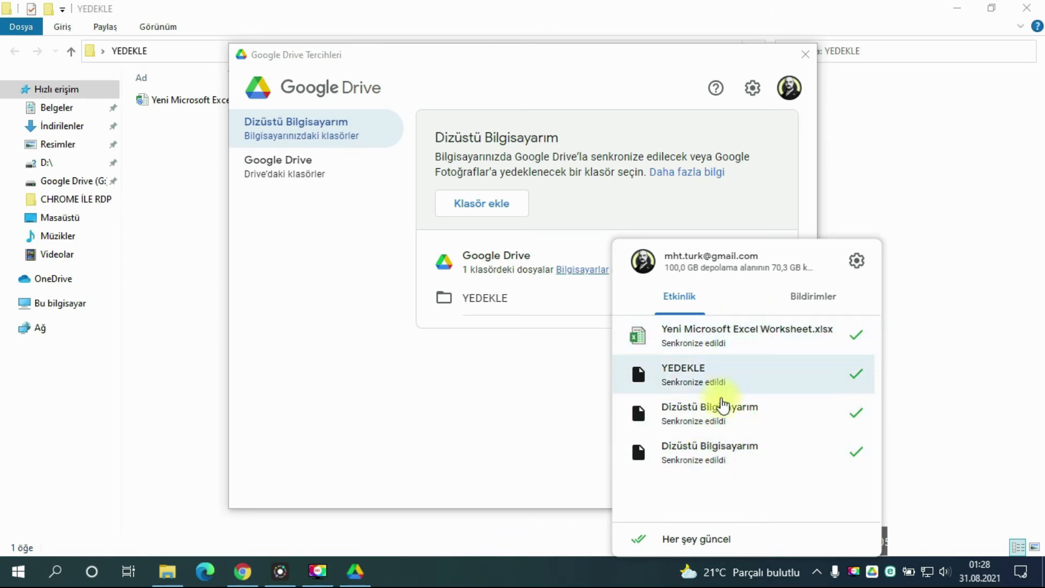
left_click(511, 406)
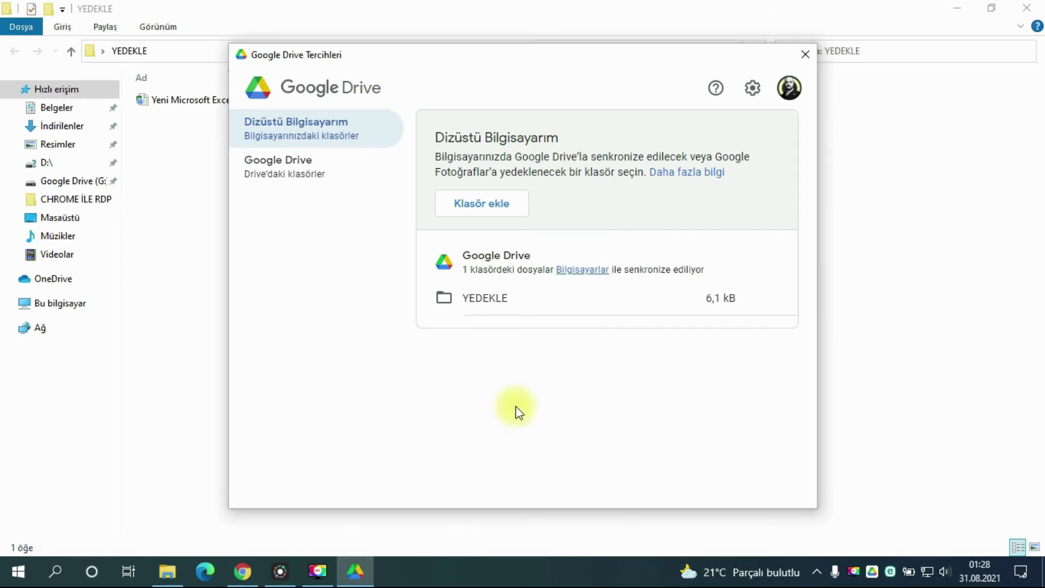
Switch to Chrome, closing the Google Drive preferences window and the sign-in confirmation tab.
left_click(244, 571)
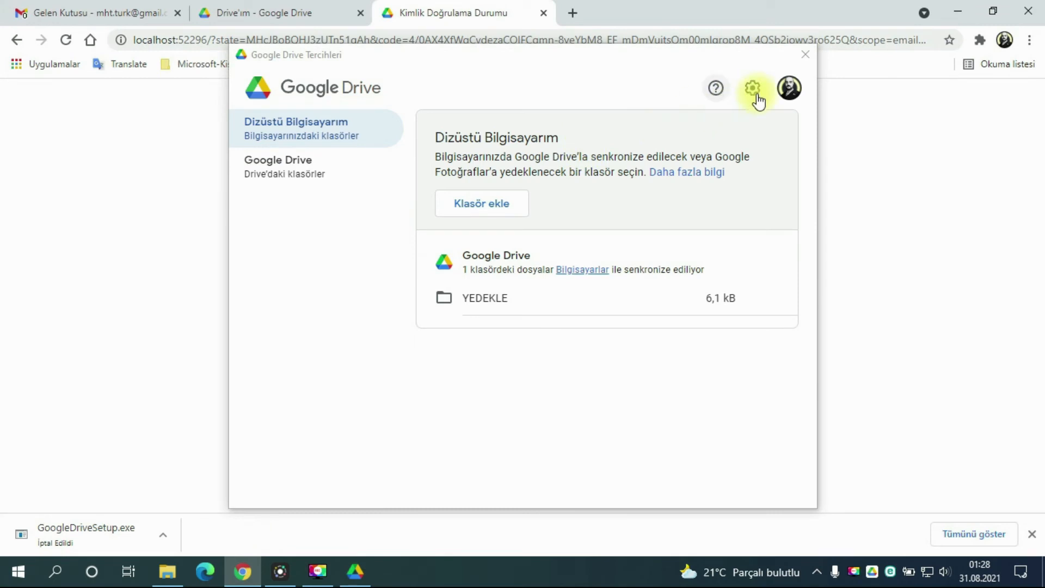
left_click(806, 54)
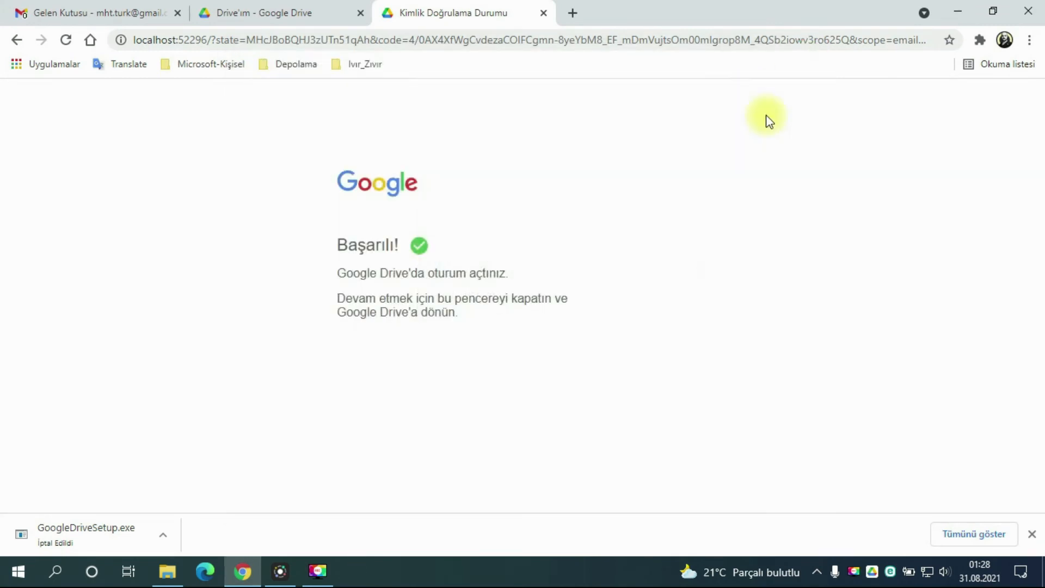
left_click(543, 13)
In Drive on the web, look through both laptop entries under Bilgisayarlar and open the backed-up YEDEKLE folder.
left_click(85, 227)
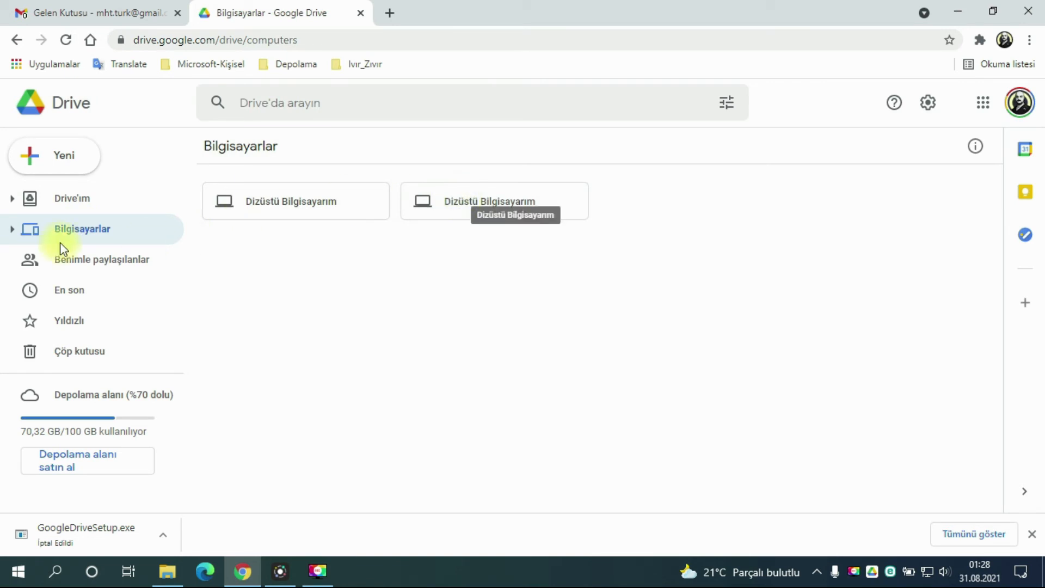
left_click(12, 229)
left_click(84, 260)
left_click(85, 278)
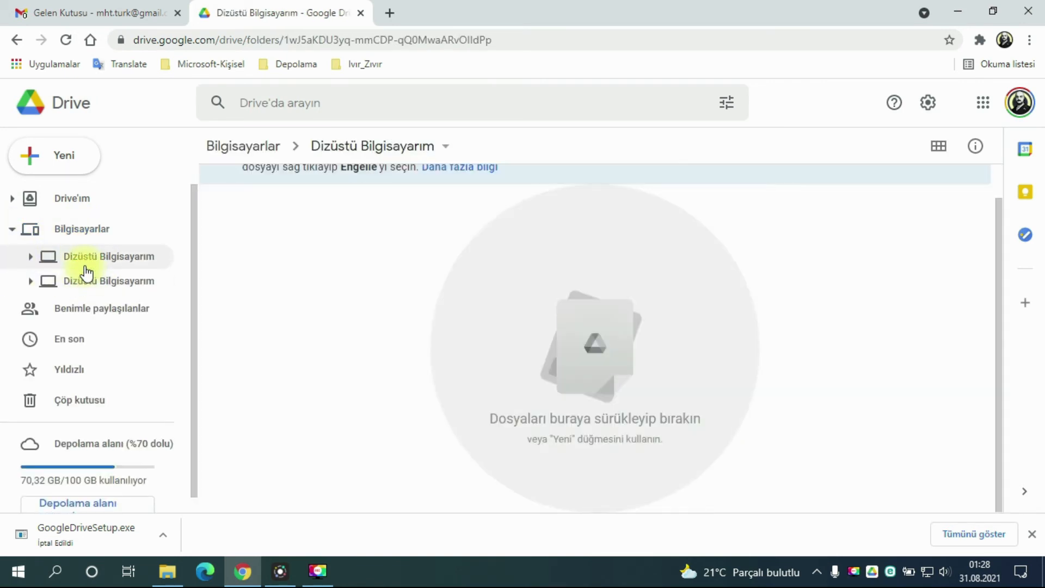
left_click(84, 264)
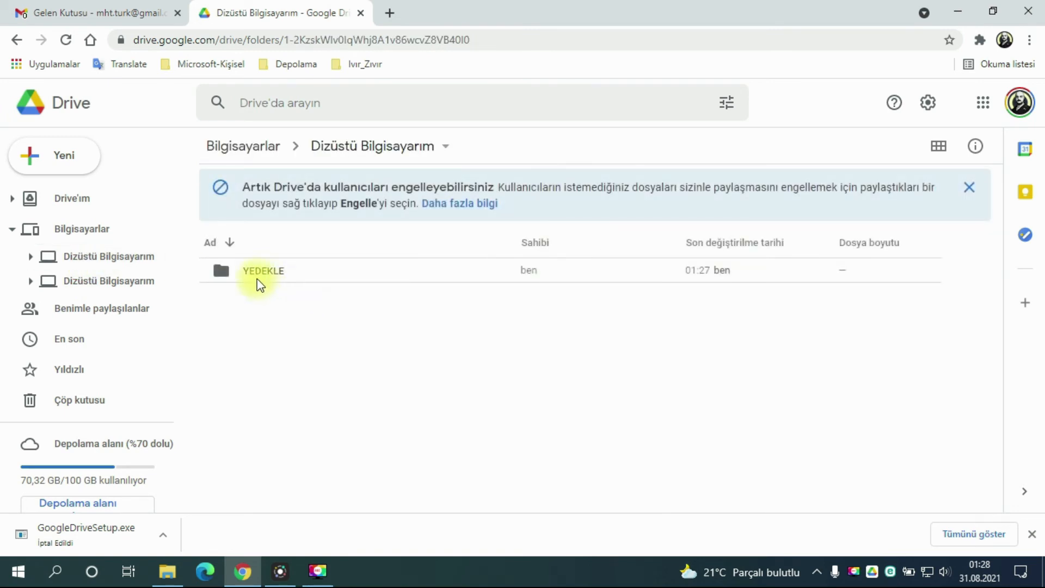
left_click(260, 273)
double_click(260, 273)
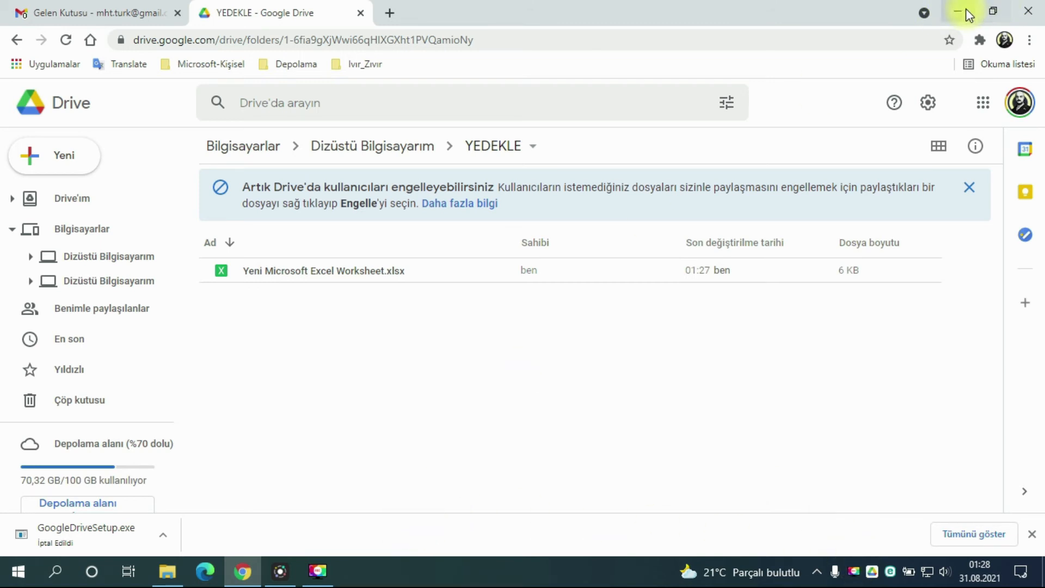
Create a text document with the default name in the local YEDEKLE folder.
left_click(991, 13)
right_click(151, 157)
mouse_move(243, 364)
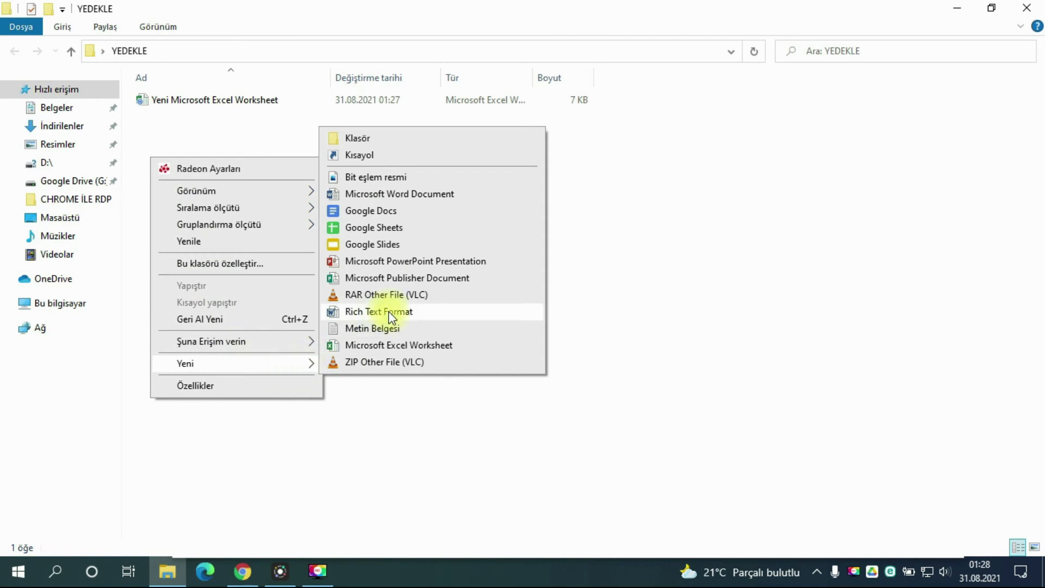
left_click(386, 327)
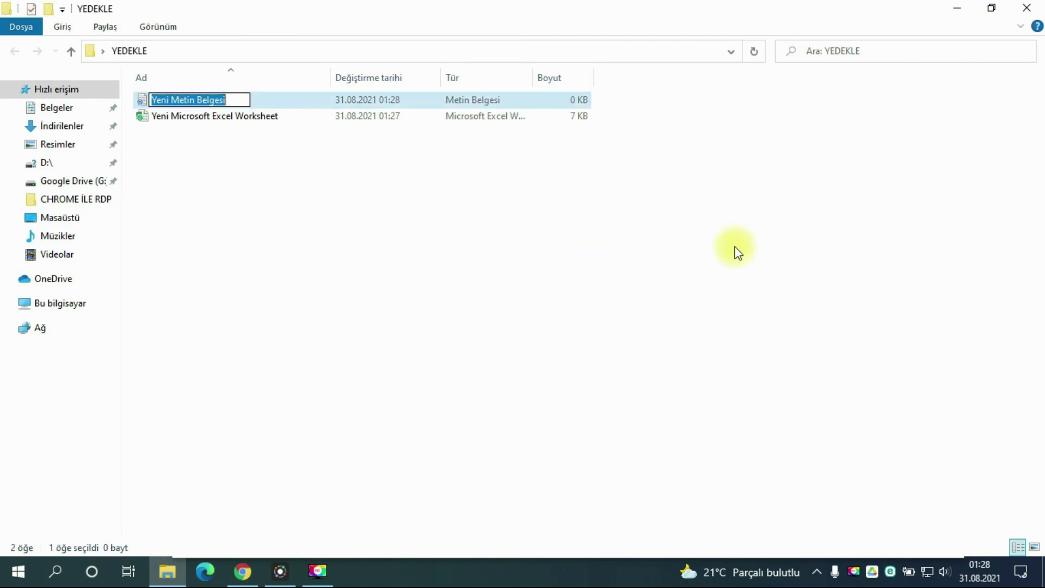
key("Return")
Minimize File Explorer, check the sync activity, and select Yeni Metin Belgesi.txt in the YEDEKLE folder in Drive on the web.
left_click(957, 8)
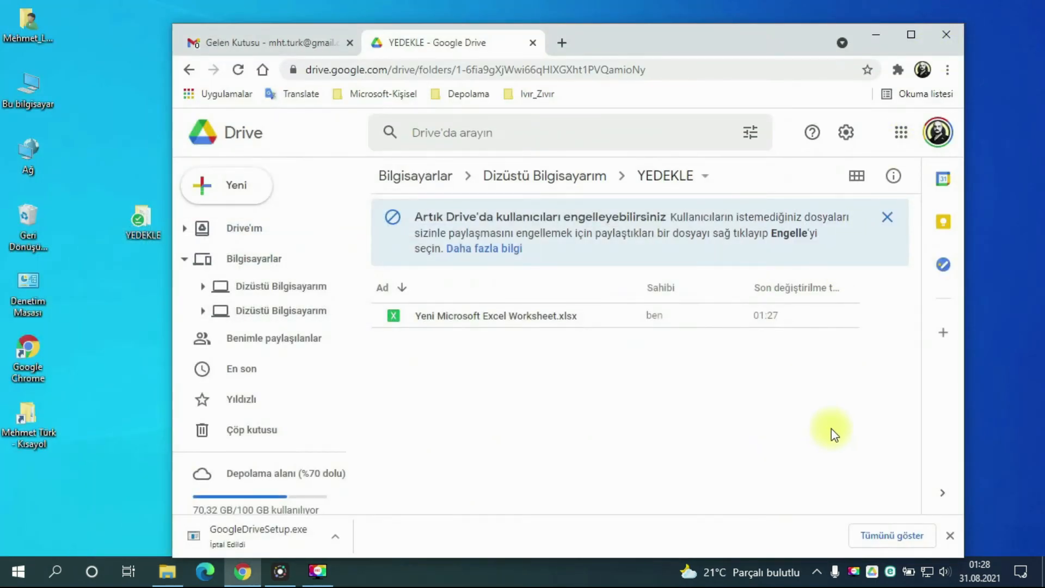
left_click(872, 573)
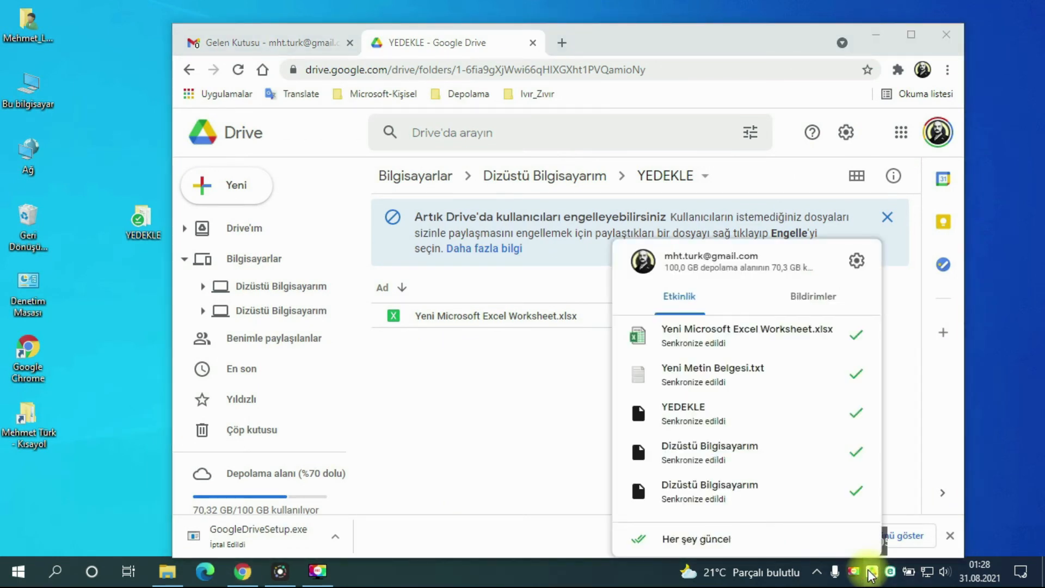
left_click(958, 540)
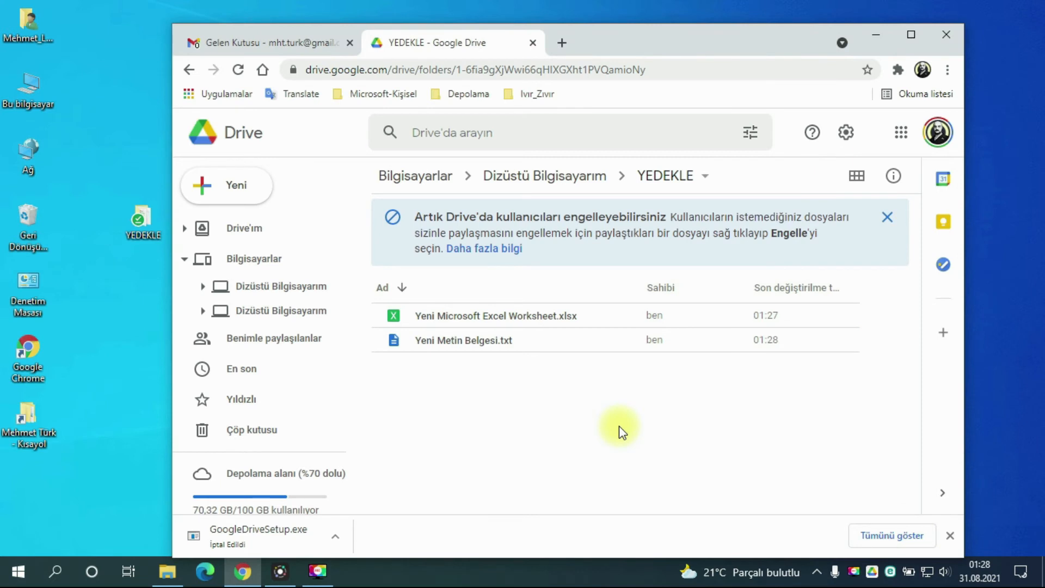
left_click(462, 340)
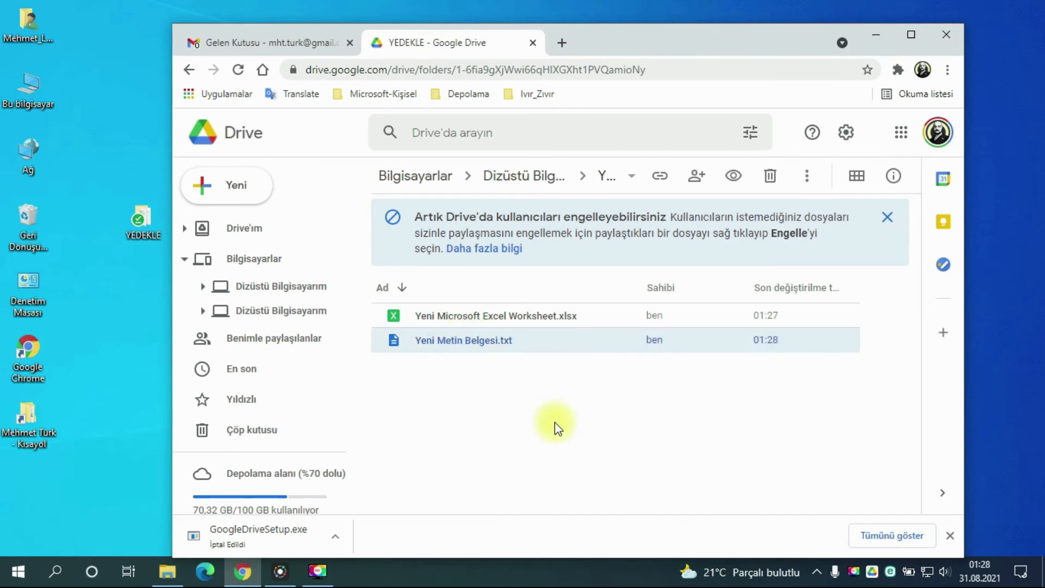
Delete Yeni Metin Belgesi.txt from Drive on the web, and check the local YEDEKLE folder in File Explorer, dismissing the removed-items notice.
key("Delete")
left_click(506, 321)
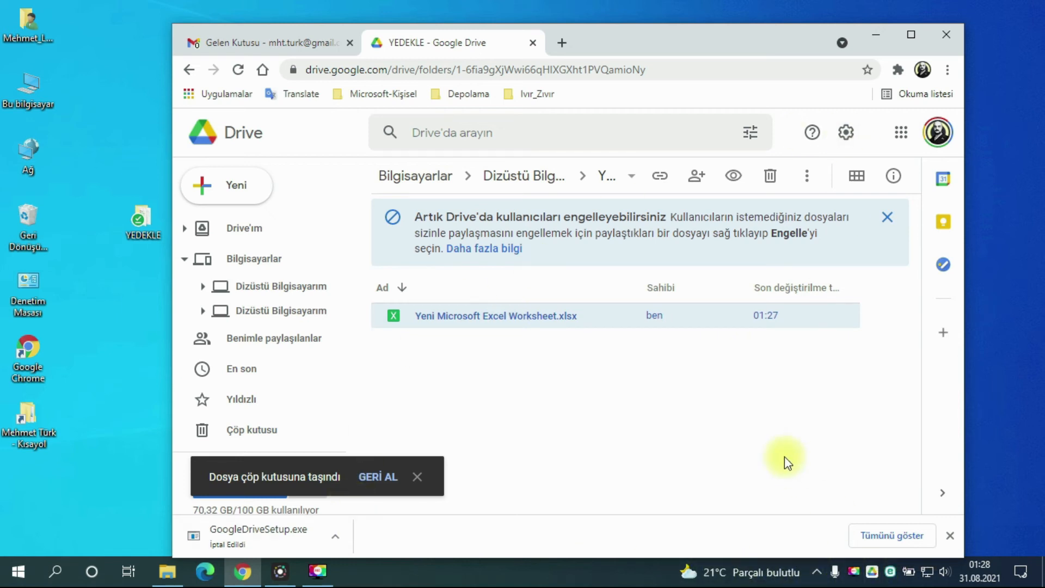
left_click(167, 571)
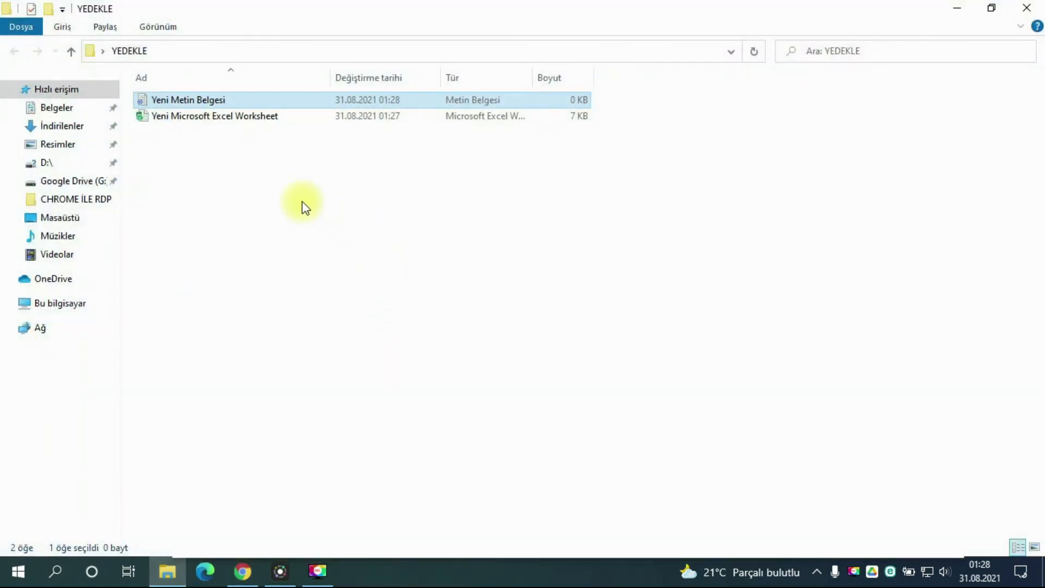
left_click(212, 174)
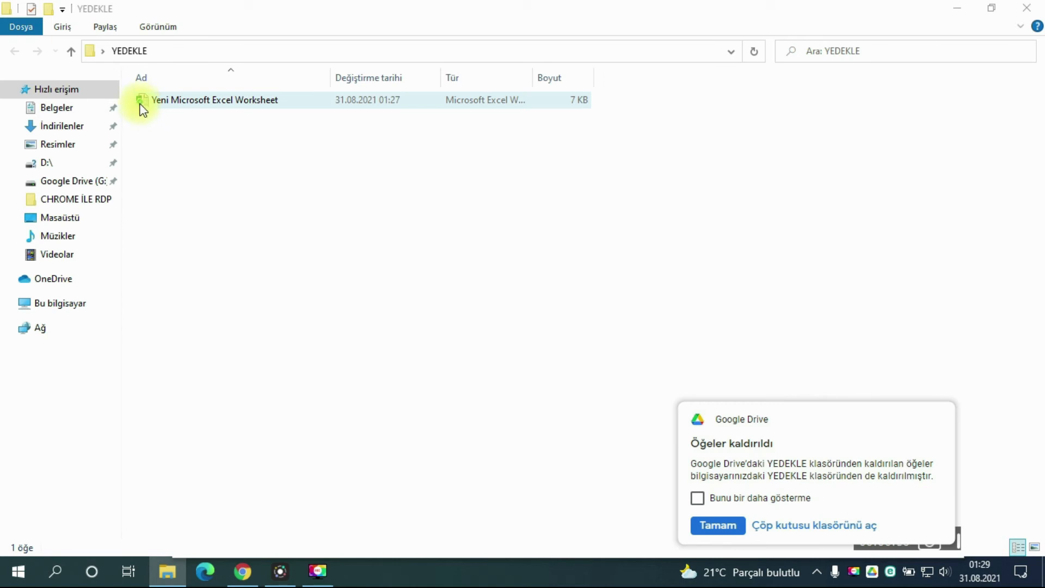
left_click(724, 535)
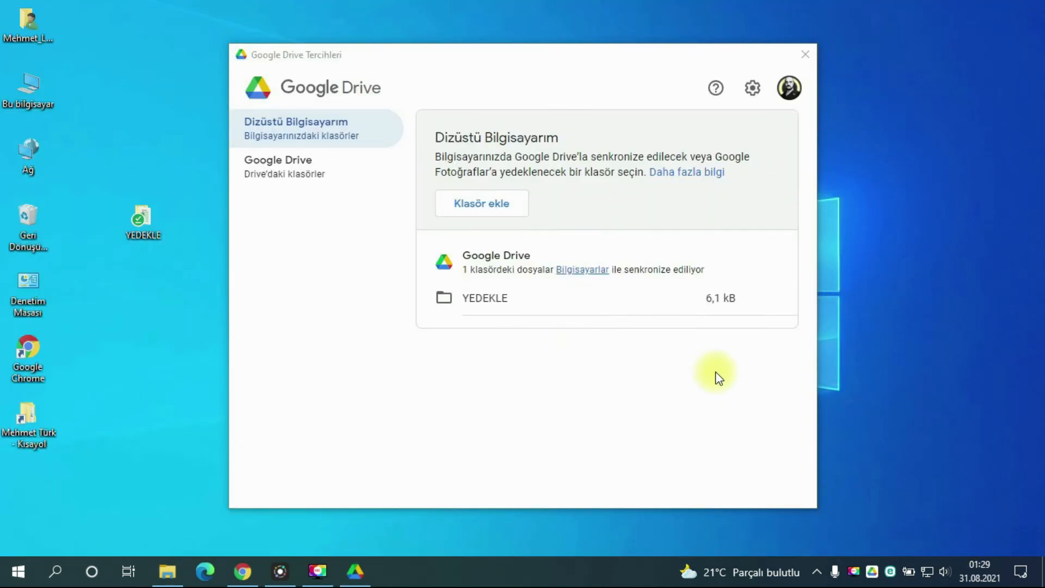
In the Google Drive preferences, compare the Dosyaları akışla aktar and Dosyaları yansıt sync options, and return to the Dizüstü Bilgisayarım folders.
left_click(293, 171)
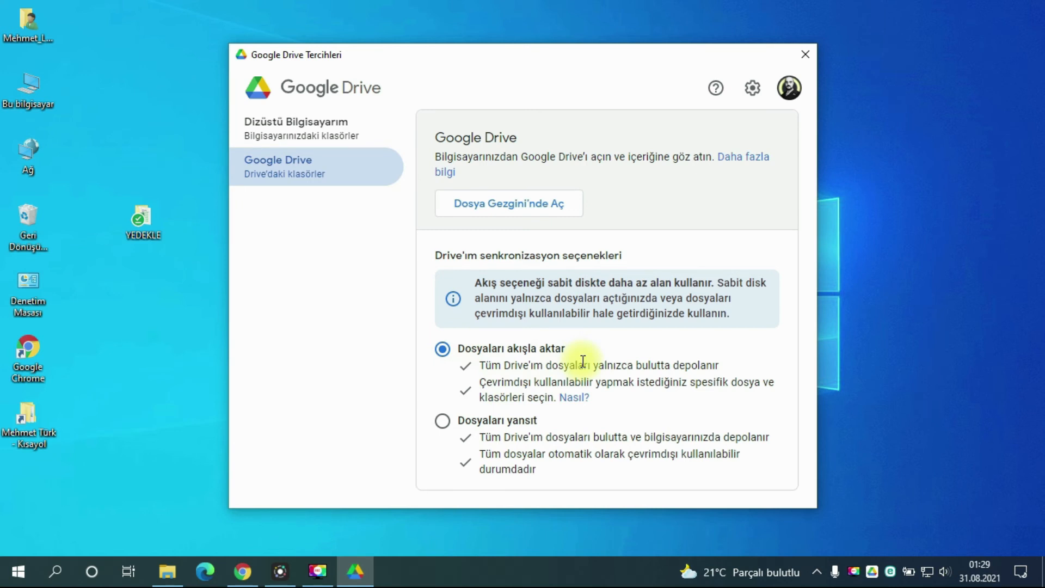
left_click_drag(571, 356, 492, 353)
left_click_drag(540, 421, 473, 428)
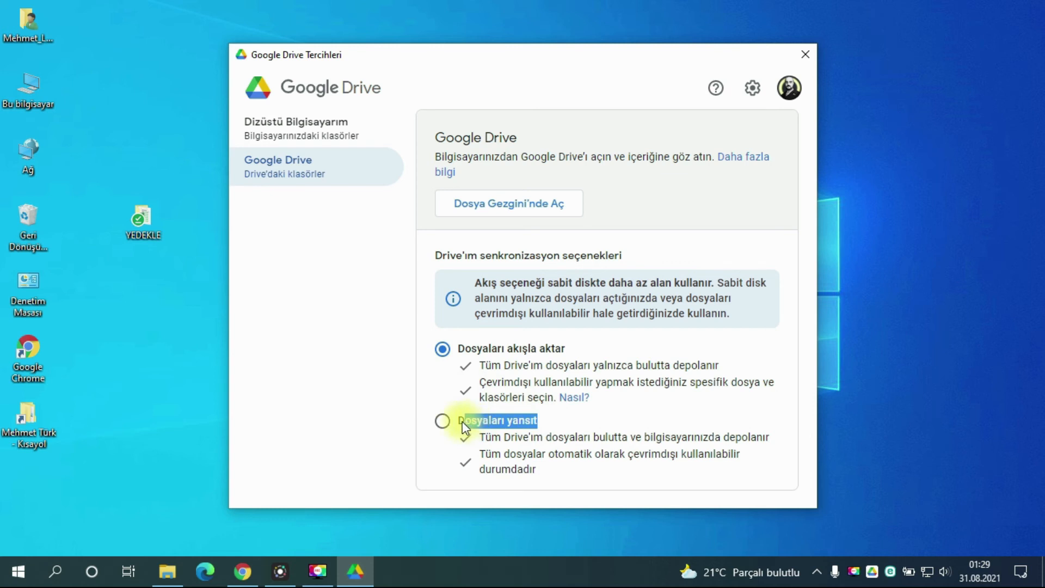
left_click(556, 371)
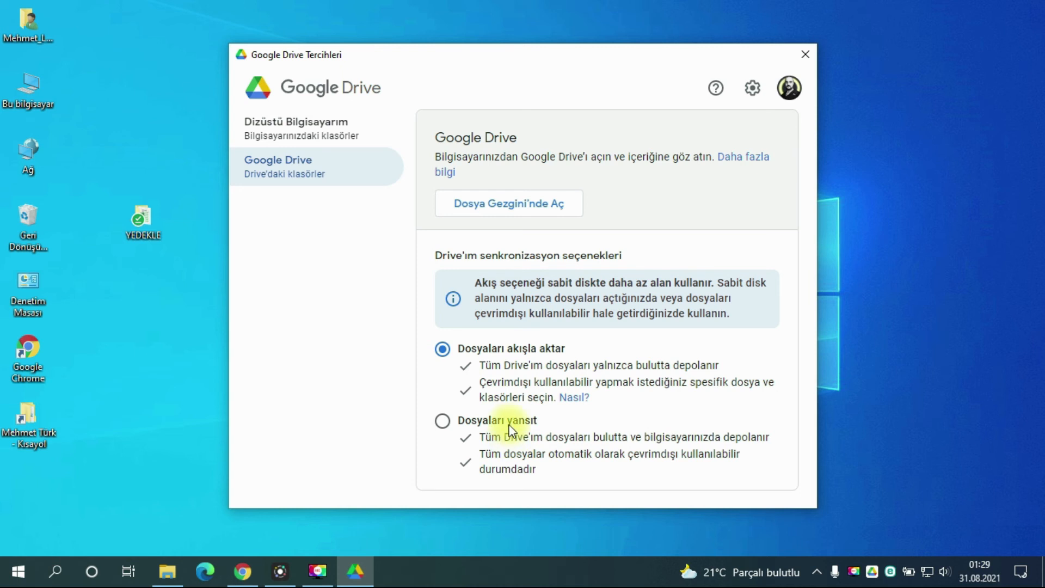
left_click(344, 142)
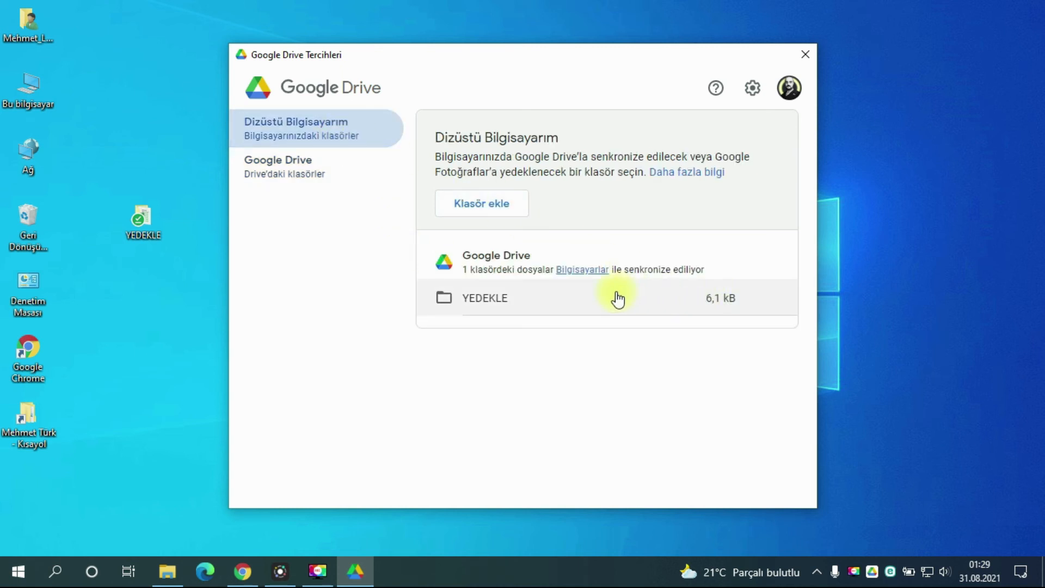
left_click(962, 542)
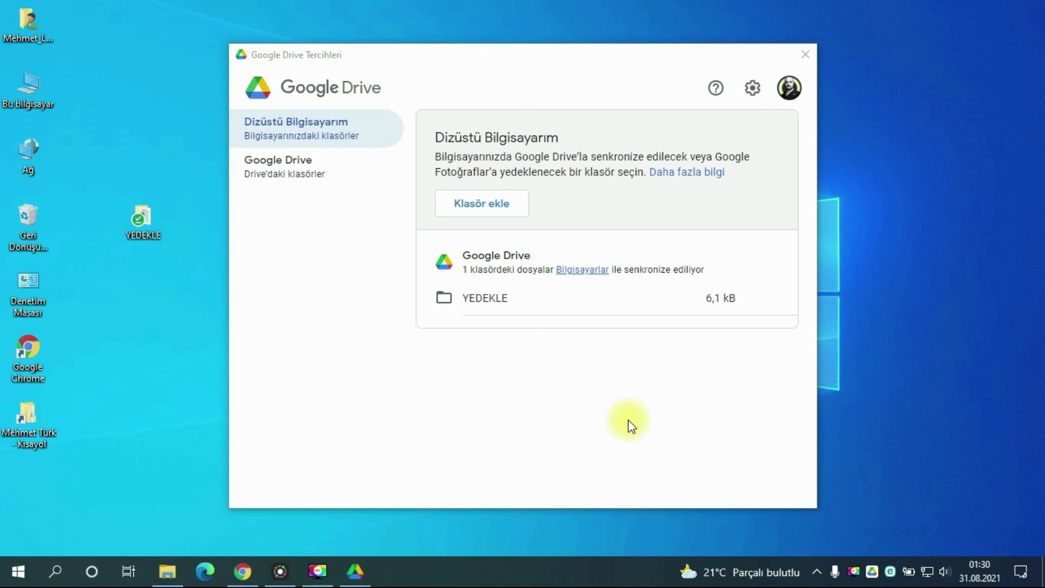
Open the Google Drive preferences' Ayarlar page and review the connected account and its storage usage.
left_click(752, 88)
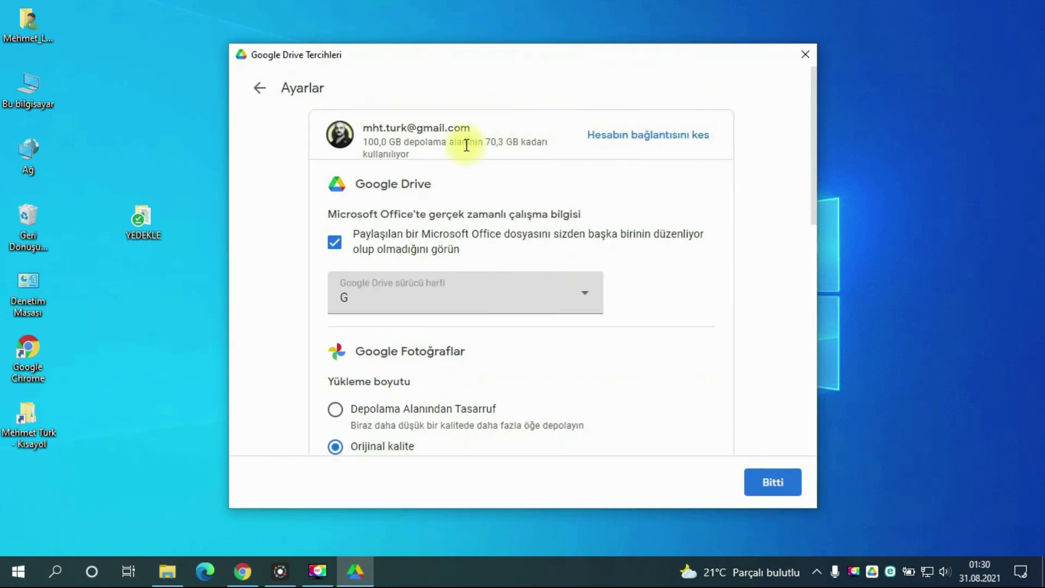
left_click_drag(402, 154, 357, 123)
left_click(417, 158)
key("Caps_Lock")
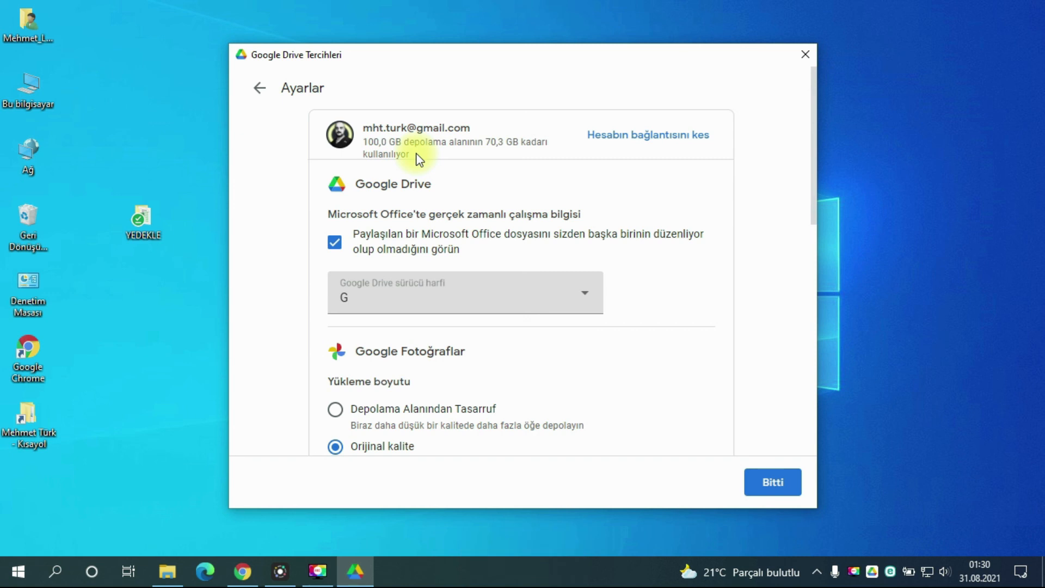